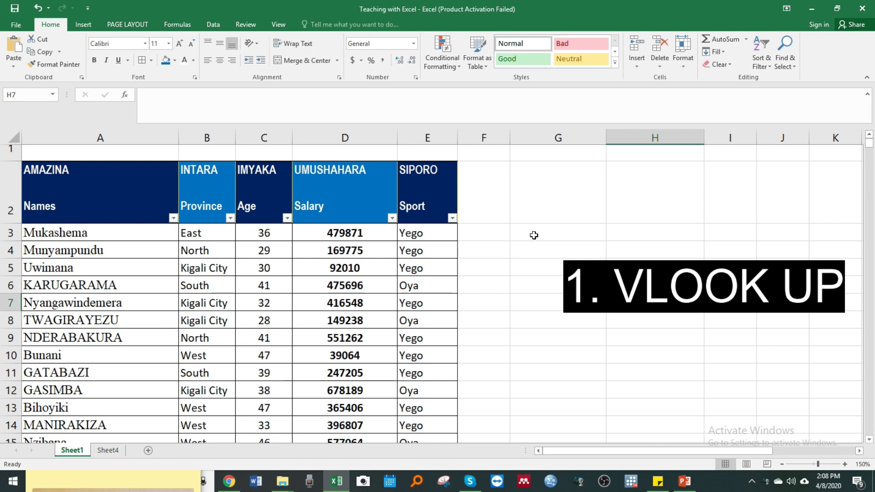
# Review the staff table's Names, Province, Age, Salary and Sport columns, e.g. sport Oya.
pyautogui.click(552, 234)
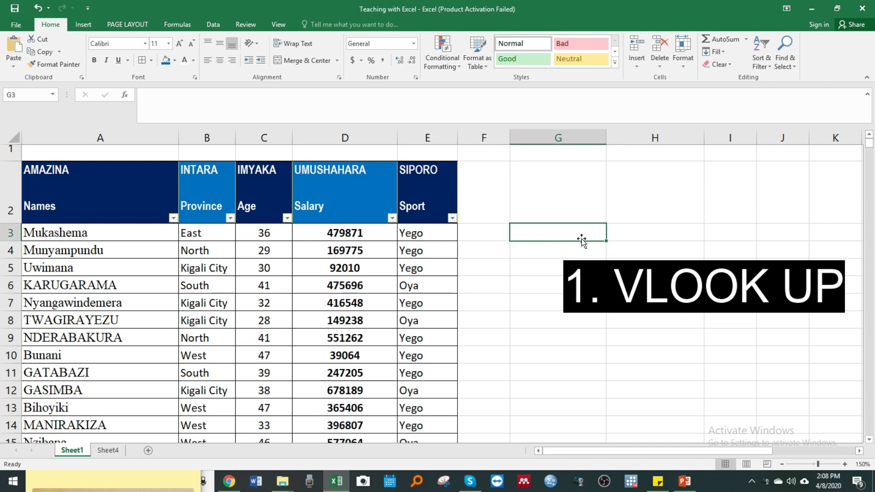
pyautogui.click(659, 234)
pyautogui.moveTo(192, 268); pyautogui.dragTo(132, 246)
pyautogui.moveTo(81, 201); pyautogui.dragTo(436, 312)
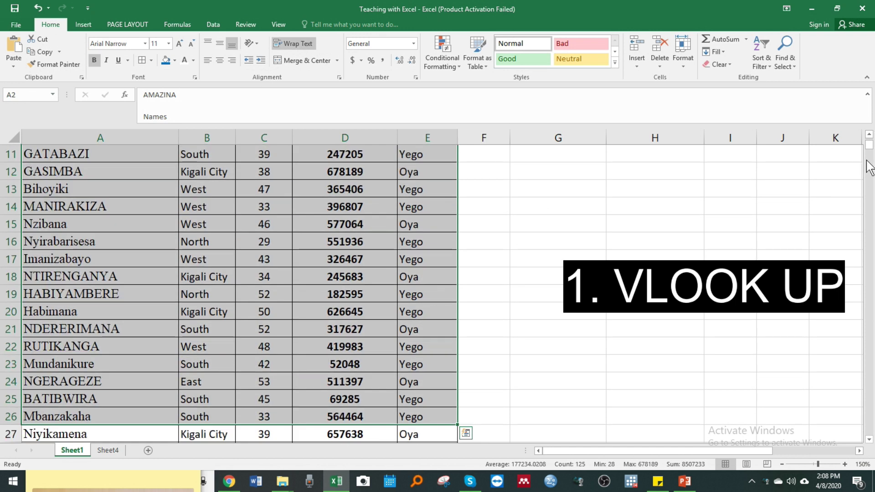
pyautogui.scroll(4, 868, 150)
pyautogui.click(97, 201)
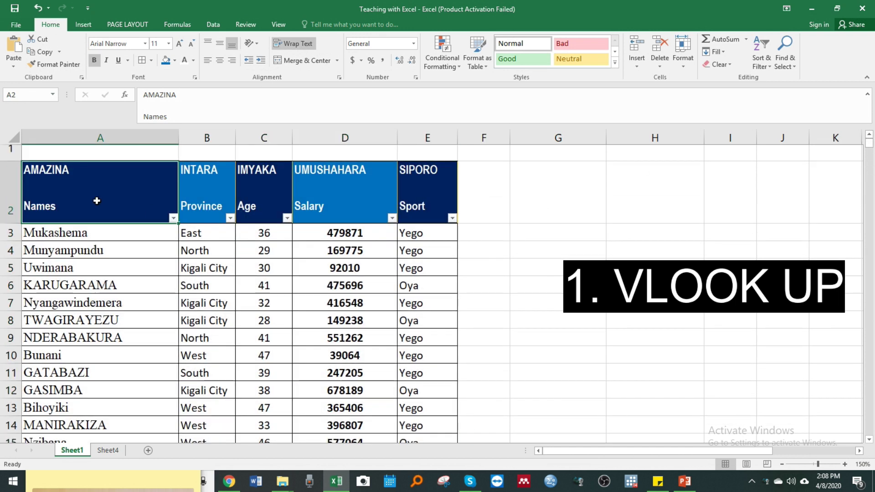
pyautogui.click(221, 193)
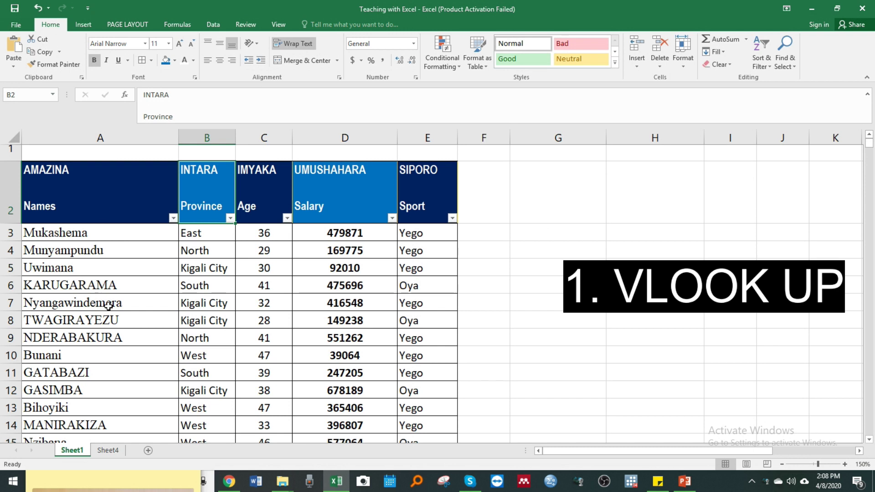
pyautogui.click(266, 204)
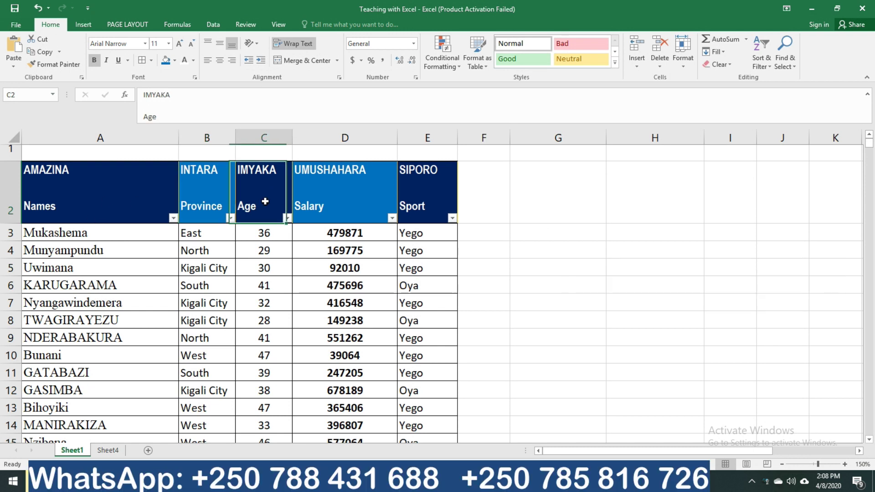
pyautogui.click(341, 194)
pyautogui.click(431, 200)
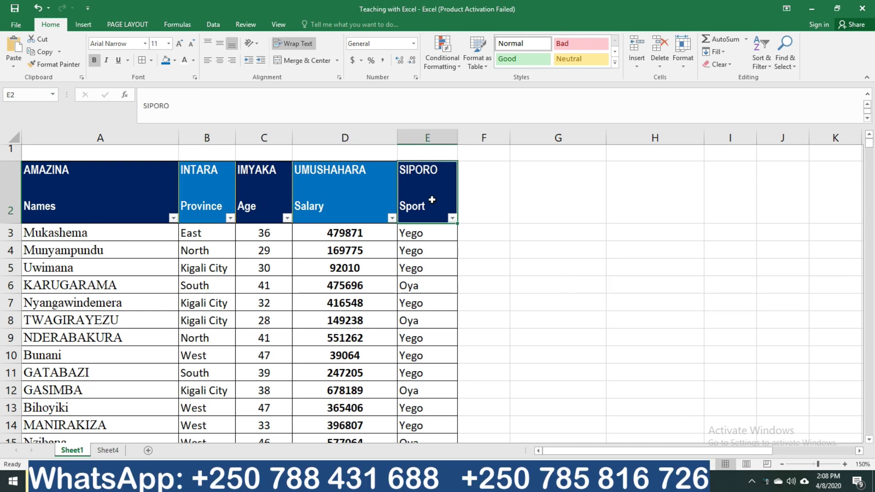
pyautogui.click(423, 287)
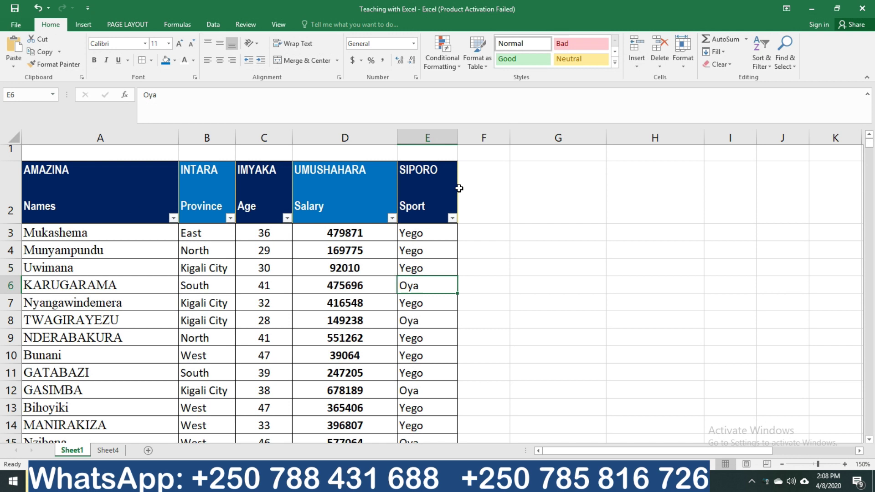
# Point out salary values in column D, such as 39064 in D10 and 678189 in D12.
pyautogui.moveTo(151, 200); pyautogui.dragTo(728, 186)
pyautogui.click(524, 294)
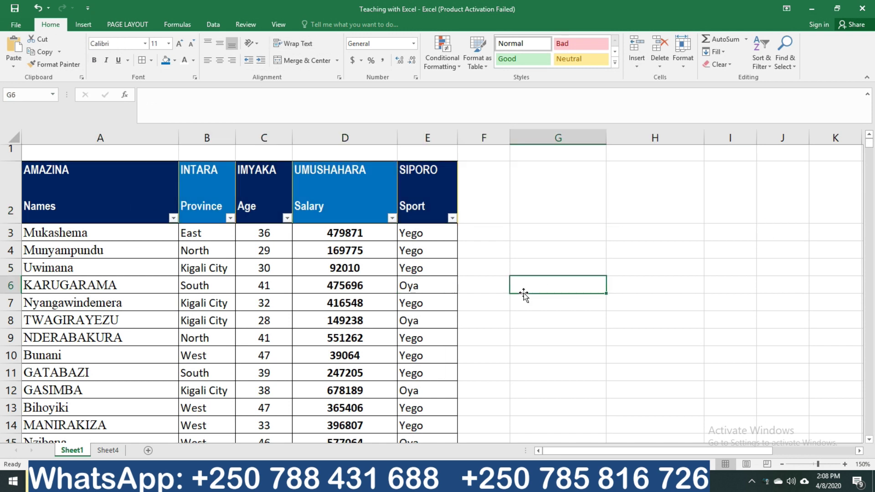
pyautogui.click(272, 301)
pyautogui.click(119, 360)
pyautogui.click(341, 356)
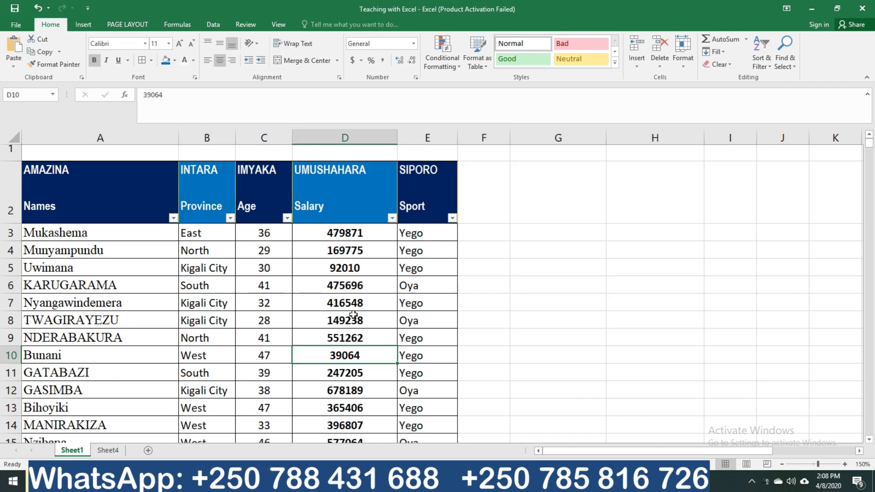
pyautogui.moveTo(325, 228); pyautogui.dragTo(343, 353)
pyautogui.click(344, 359)
pyautogui.click(355, 385)
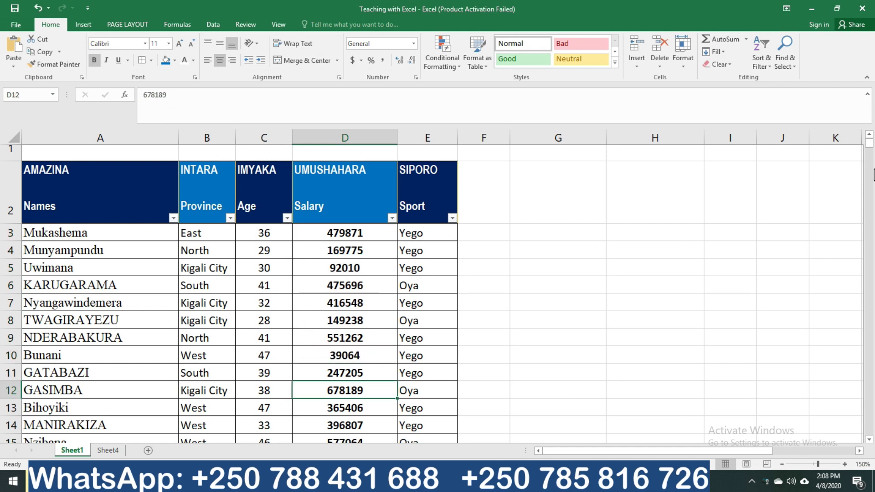
pyautogui.moveTo(870, 146)
pyautogui.mouseDown()
pyautogui.moveTo(870, 176)
pyautogui.moveTo(870, 137)
pyautogui.mouseUp()
# Enter the lookup headings AMAZINA in G3 and UMUSHAHARA in H3.
pyautogui.click(529, 299)
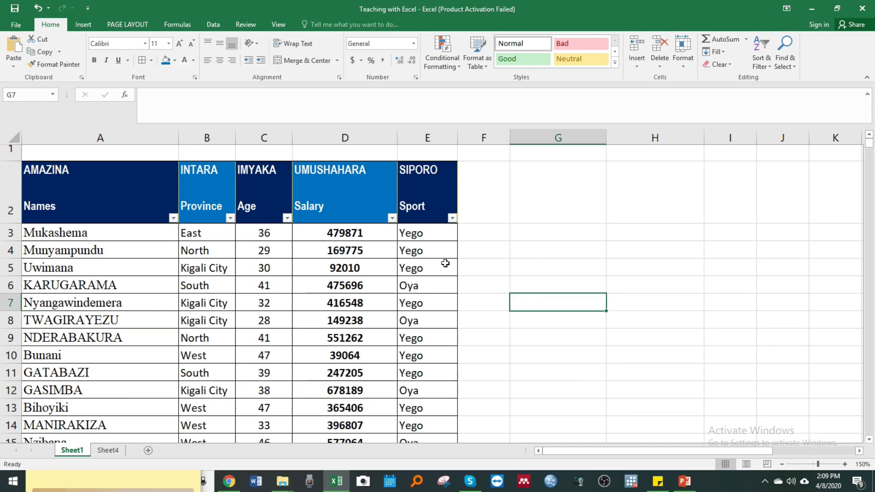
pyautogui.click(538, 250)
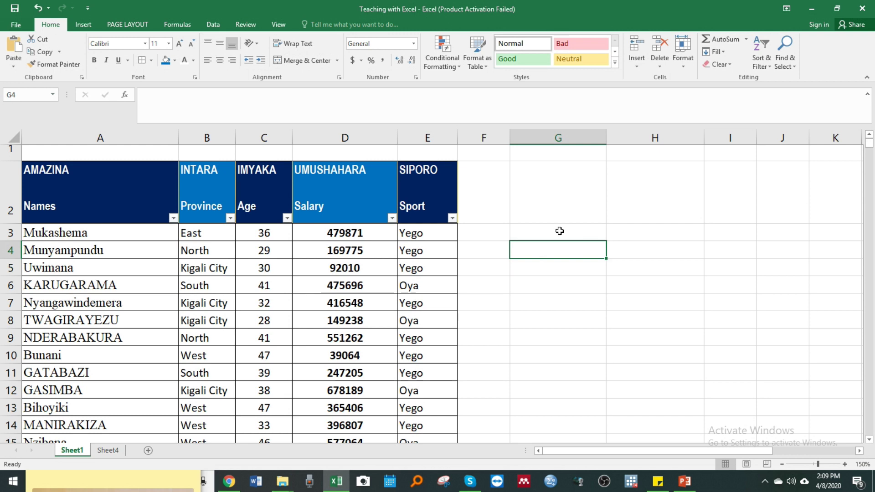
pyautogui.click(546, 229)
pyautogui.write('A')
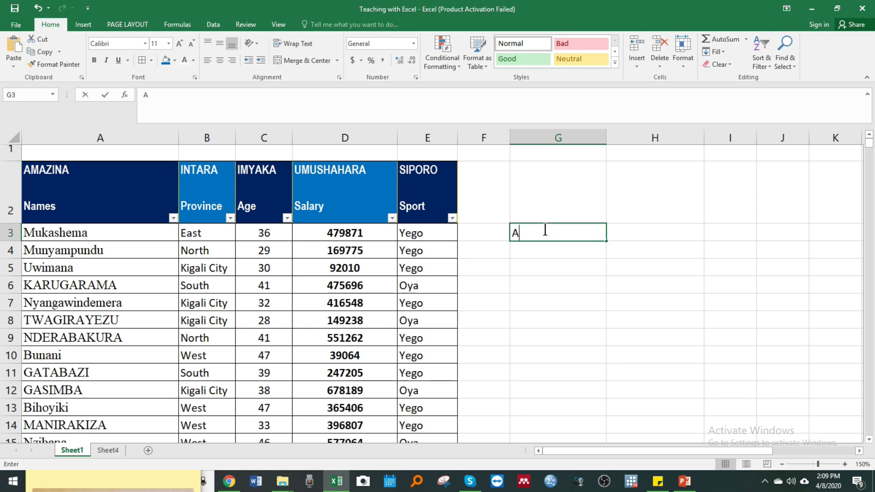
pyautogui.write('MAZINA')
pyautogui.click(621, 231)
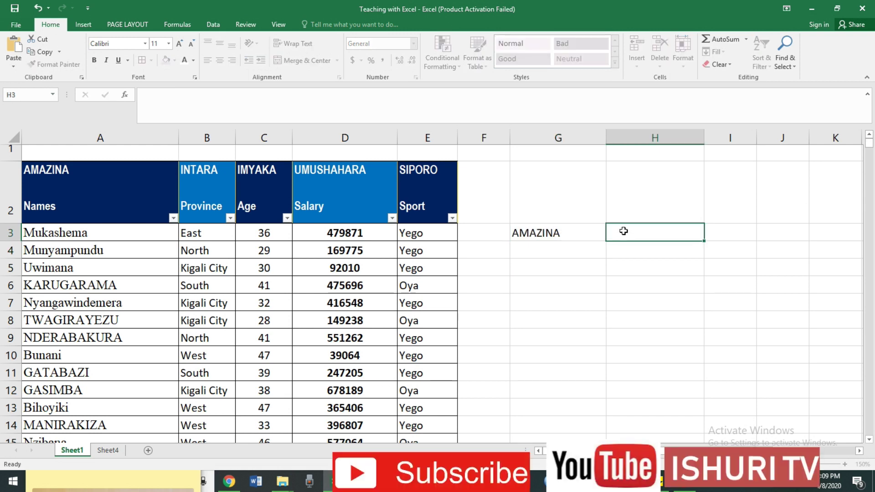
pyautogui.write('UMUSHAHARA')
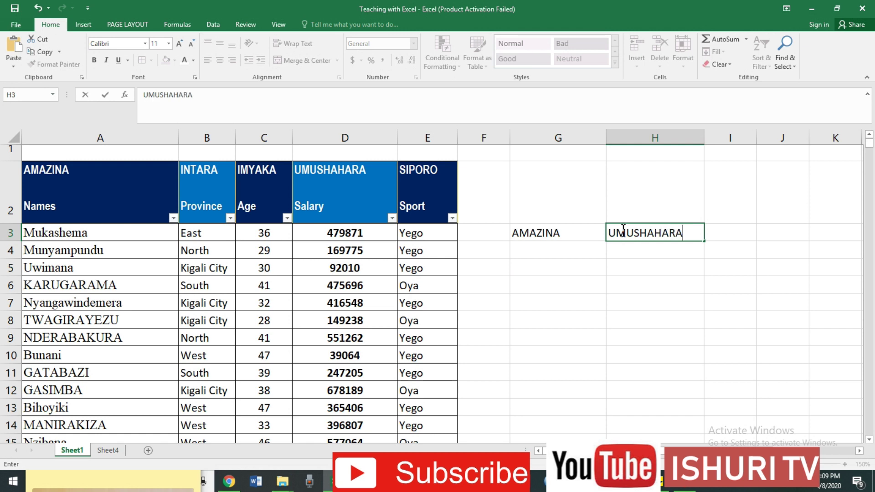
pyautogui.press('Return')
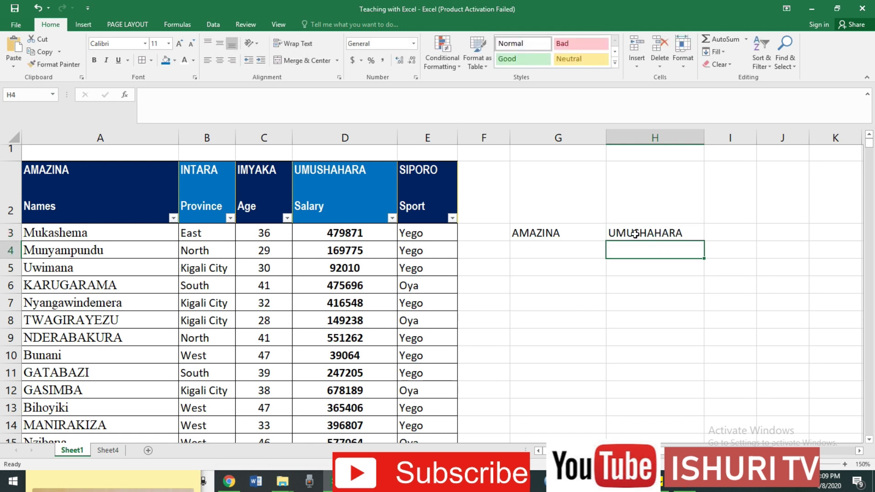
pyautogui.moveTo(524, 248); pyautogui.dragTo(543, 333)
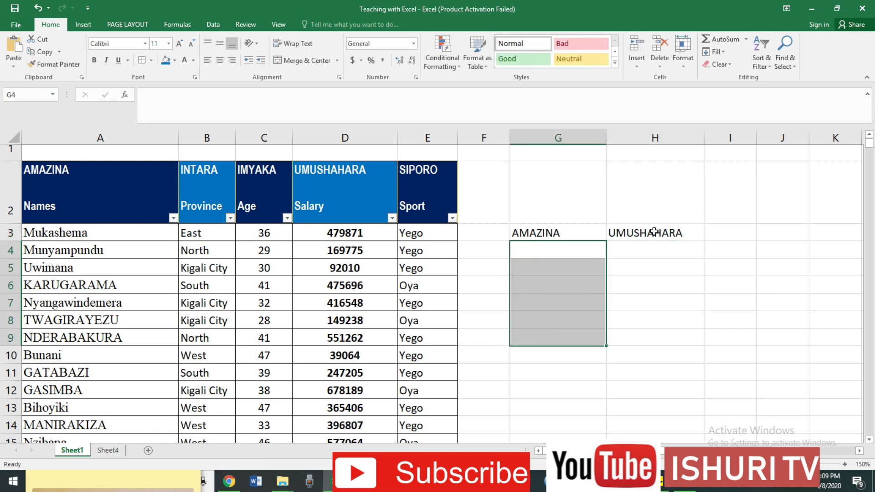
pyautogui.click(637, 257)
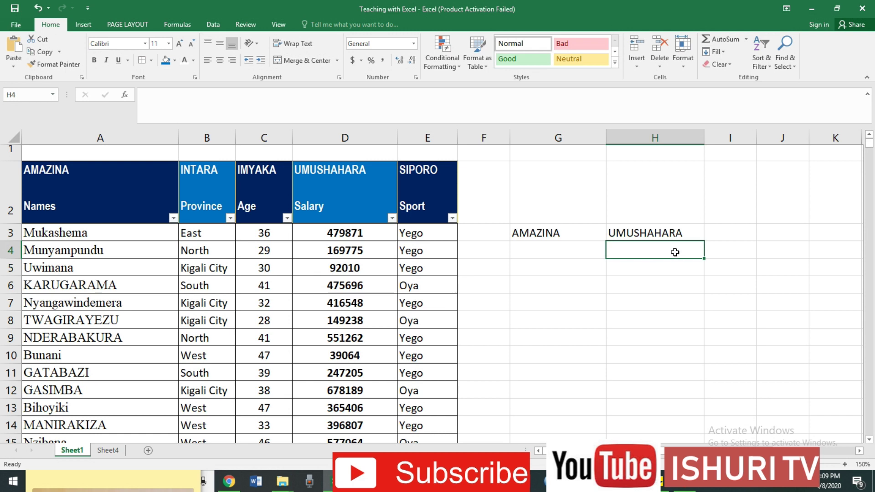
# Enter =VLOOKUP(G4,A2:E800,4,0) in H4 to return the salary for G4's name.
pyautogui.write('=VLOOK')
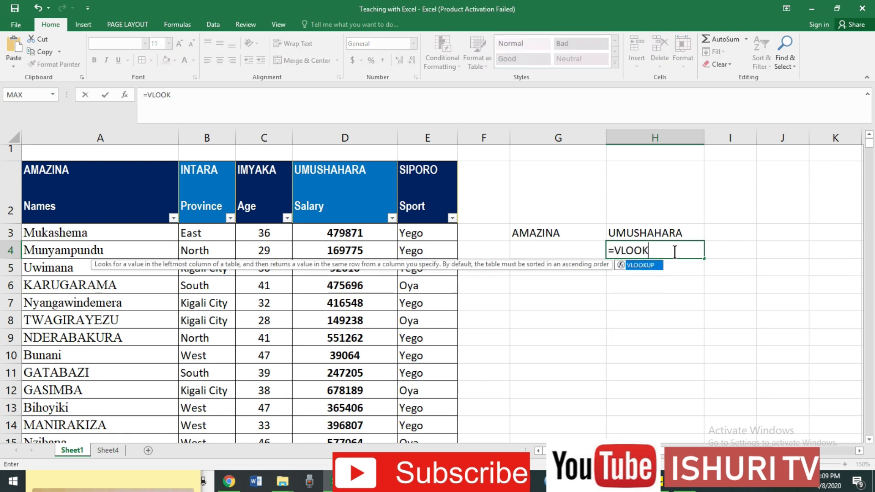
pyautogui.doubleClick(636, 266)
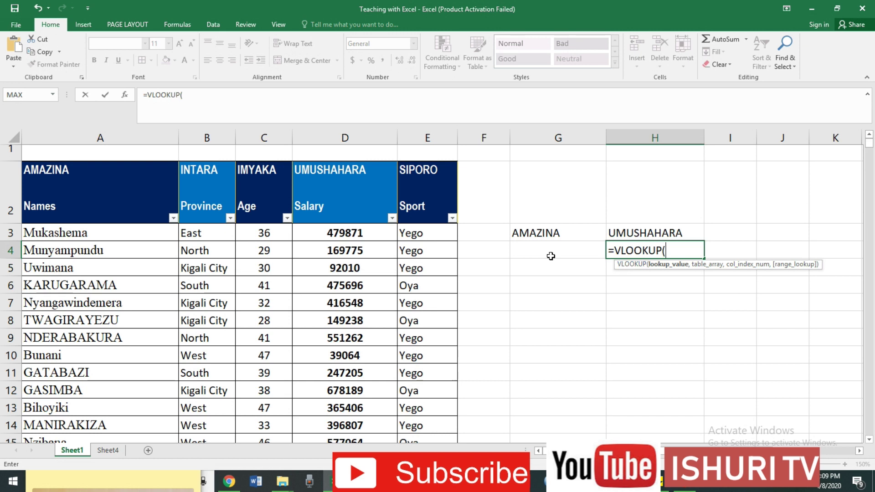
pyautogui.click(547, 250)
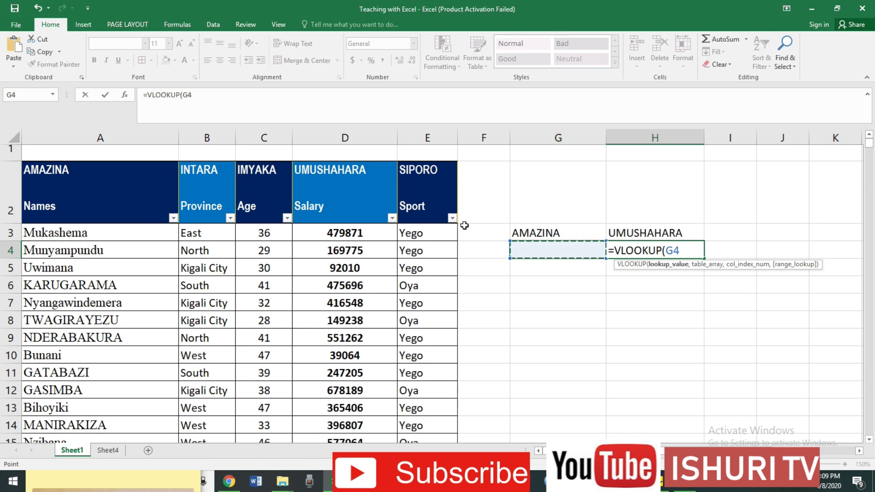
pyautogui.write(',')
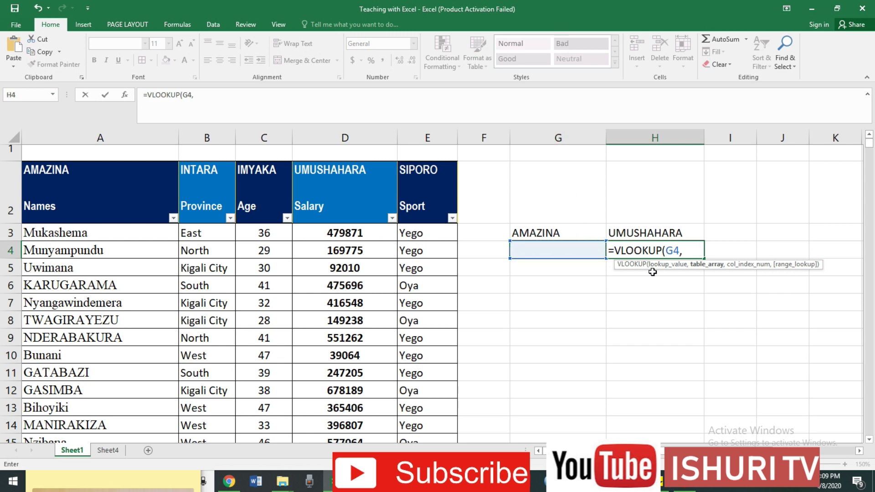
pyautogui.moveTo(130, 186); pyautogui.dragTo(440, 307)
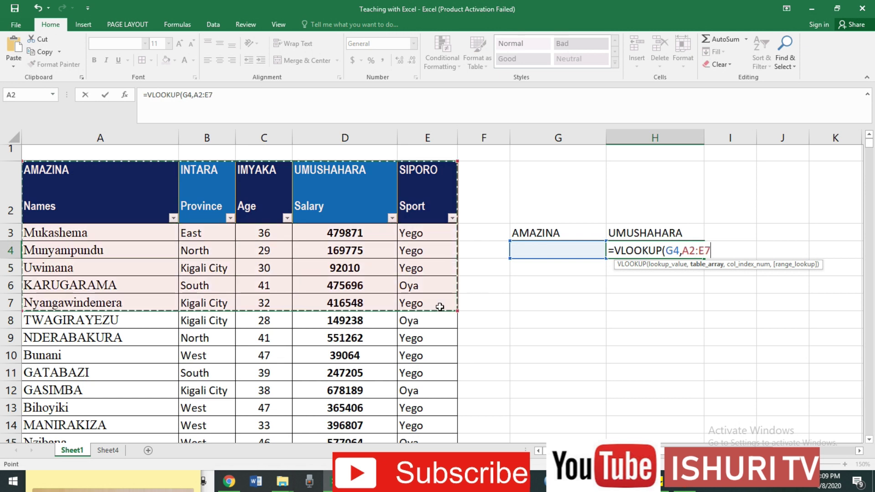
pyautogui.hotkey('ctrl', 'shift', 'Down')
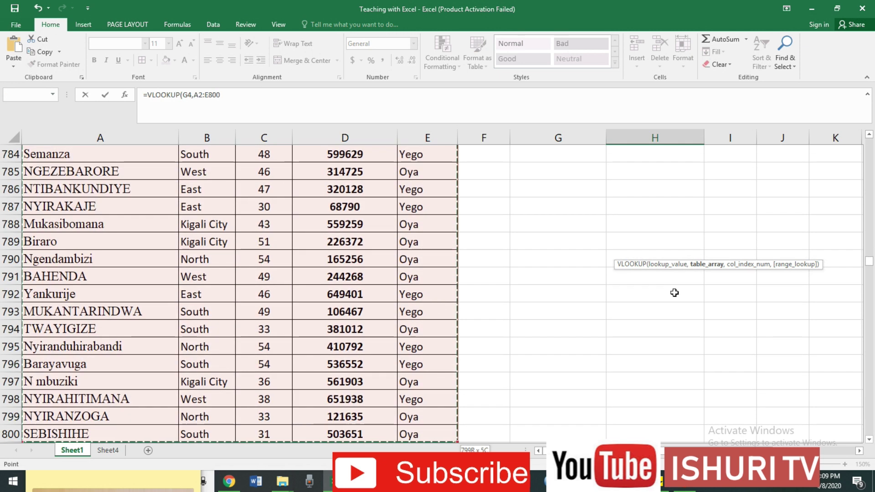
pyautogui.write(',')
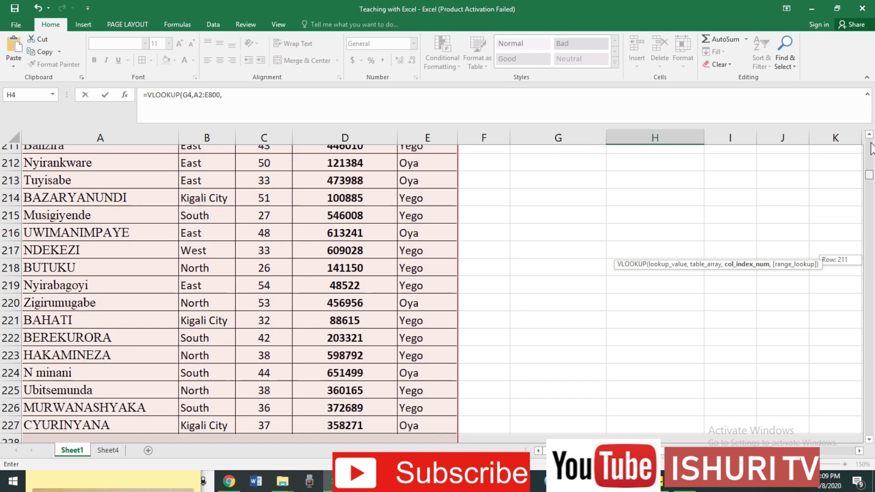
pyautogui.moveTo(869, 261); pyautogui.dragTo(869, 144)
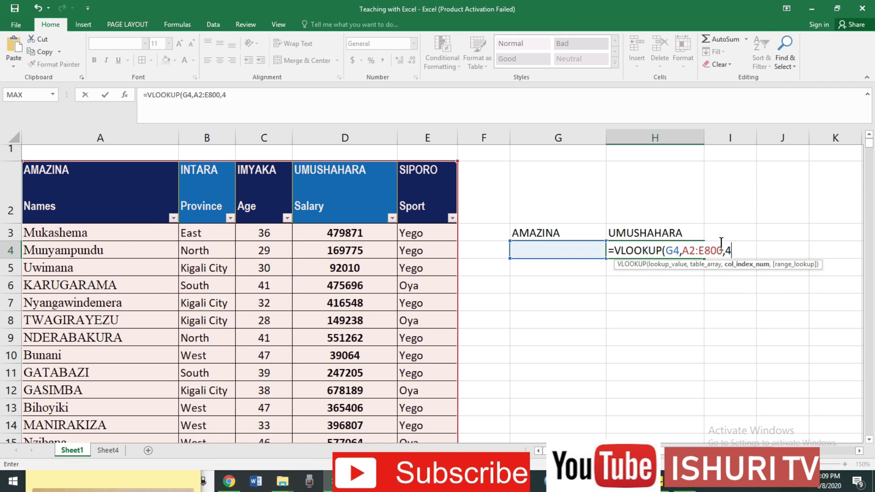
pyautogui.write(',0')
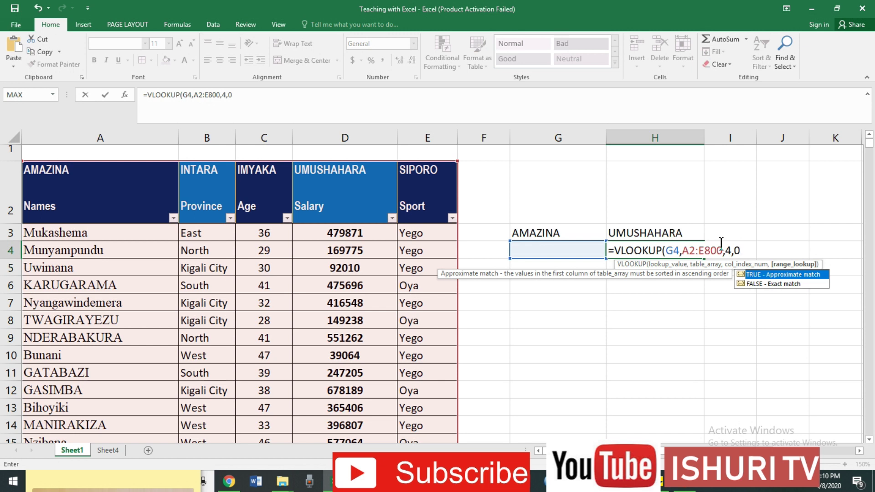
pyautogui.write(')')
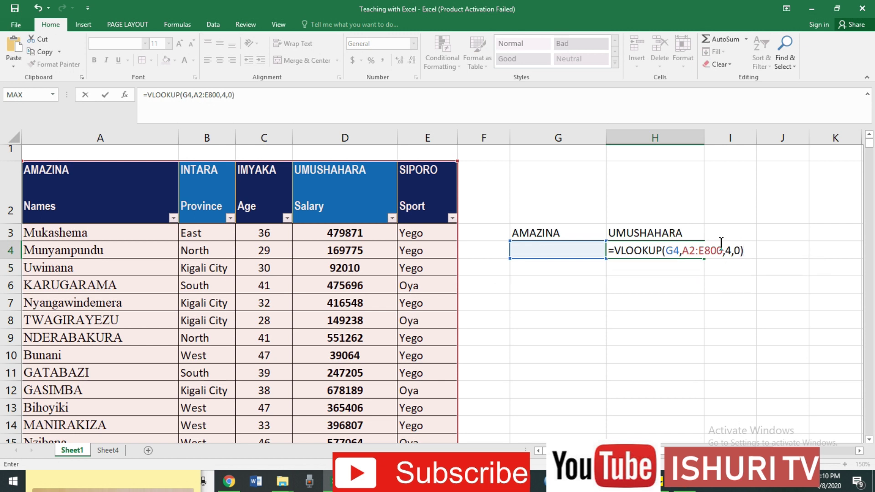
pyautogui.press('Return')
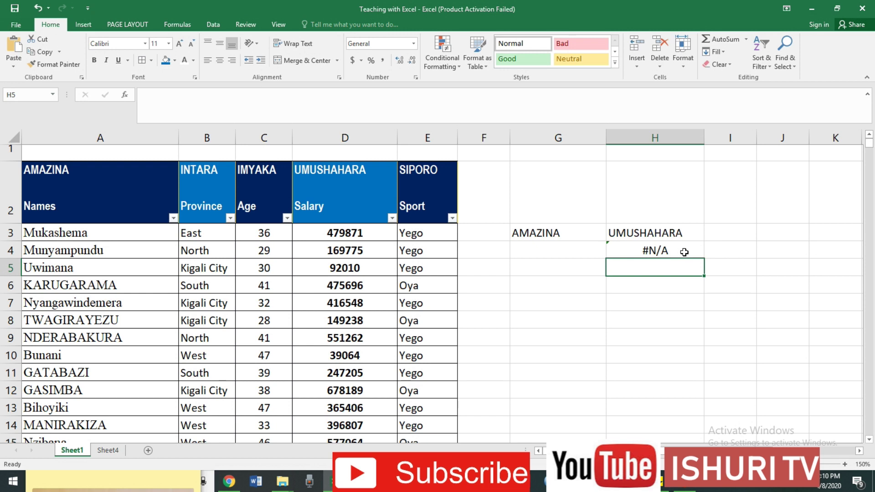
# Test the lookup with Bunani in G4 and confirm H4 matches the table salary 39064.
pyautogui.click(655, 249)
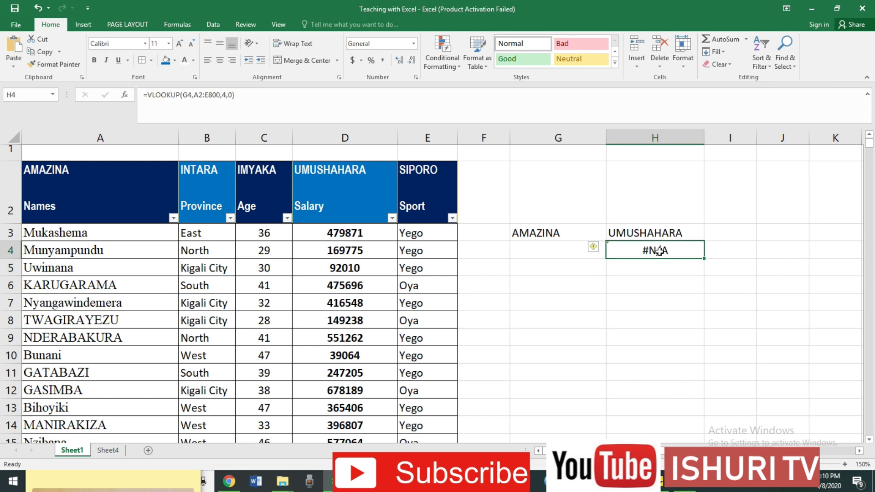
pyautogui.click(549, 252)
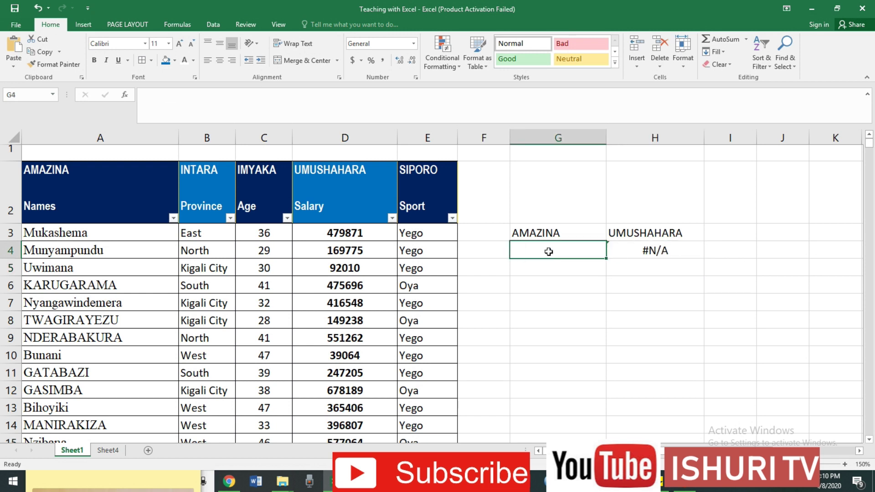
pyautogui.write('Bunani')
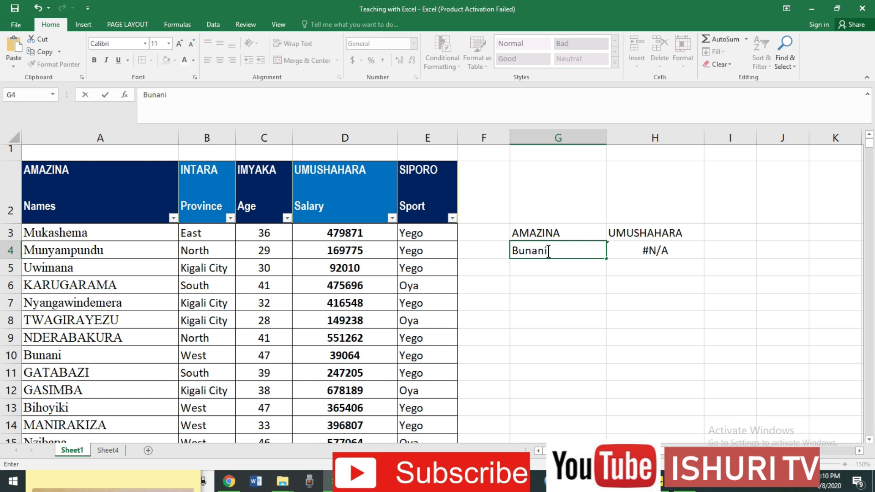
pyautogui.press('Return')
pyautogui.click(657, 251)
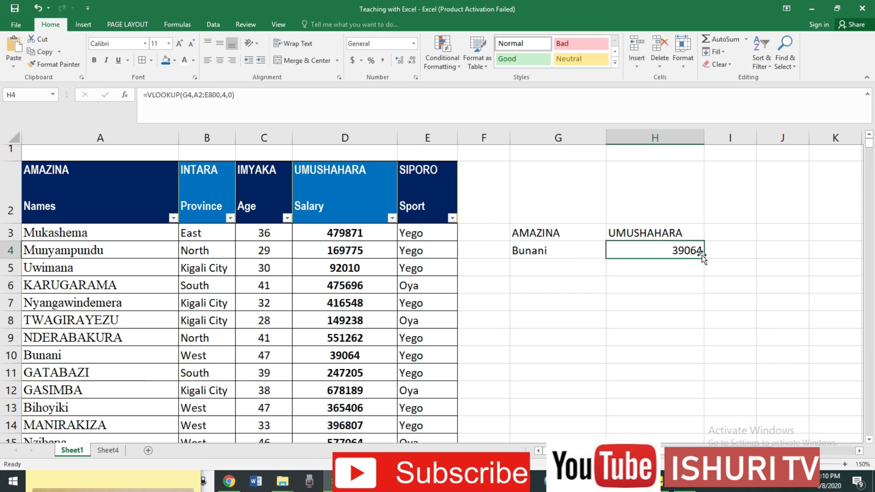
pyautogui.click(339, 361)
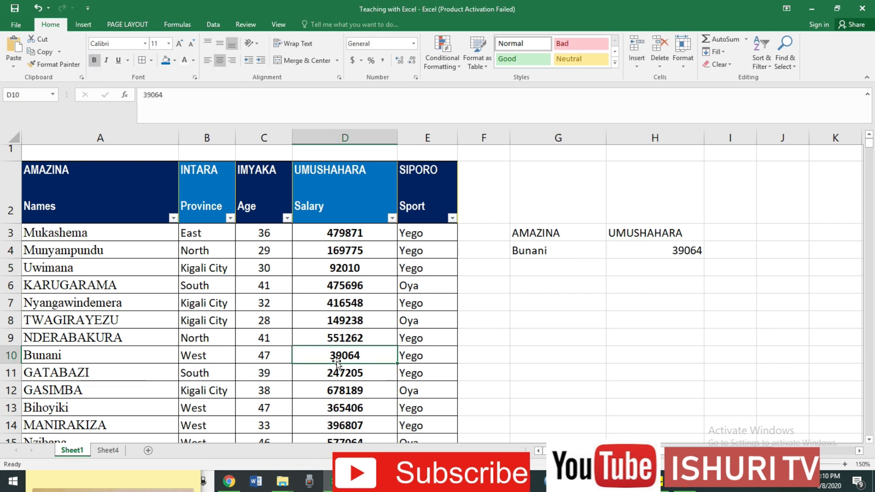
# Test the lookup with GASIMBA against salary 678189, then clear G4.
pyautogui.click(531, 258)
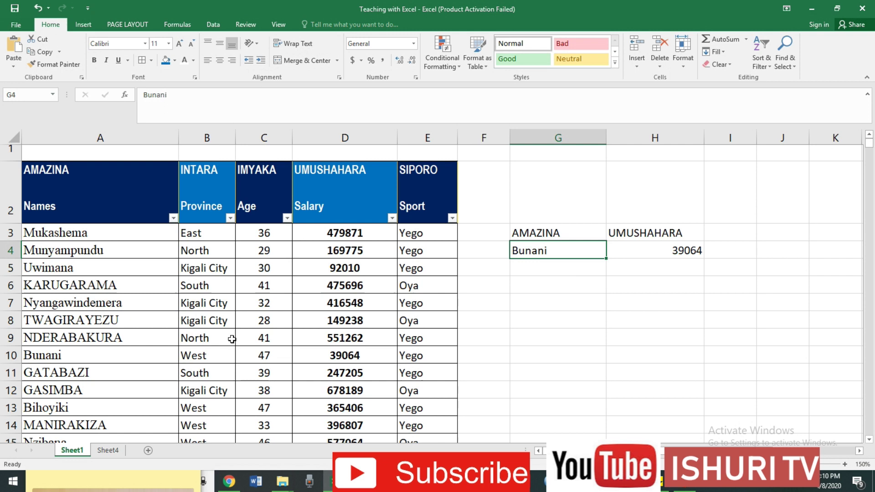
pyautogui.click(94, 393)
pyautogui.click(525, 248)
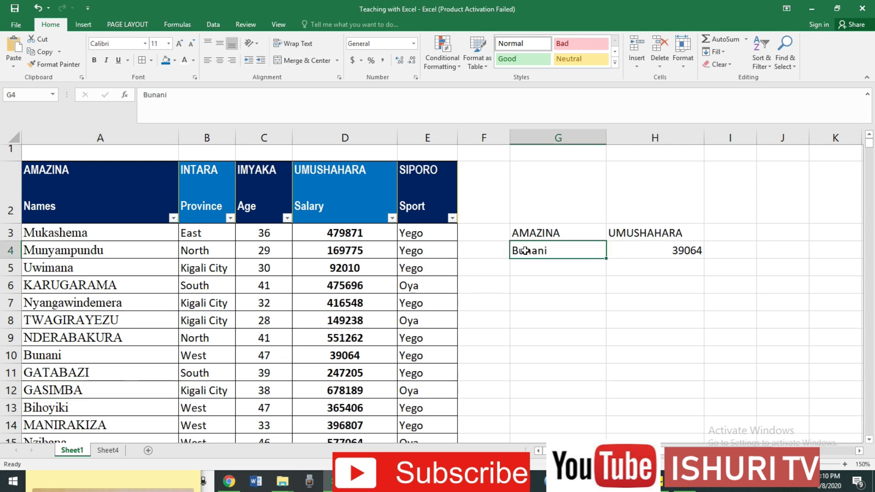
pyautogui.write('GASIMBA')
pyautogui.press('Return')
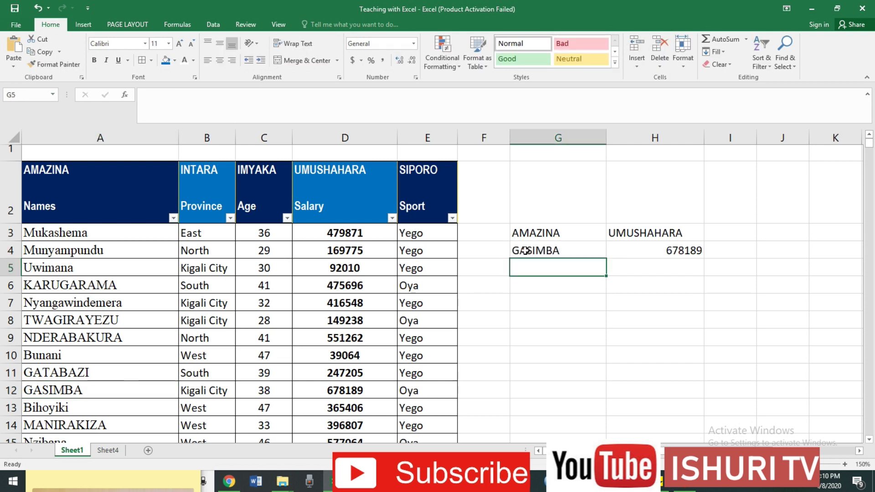
pyautogui.click(679, 256)
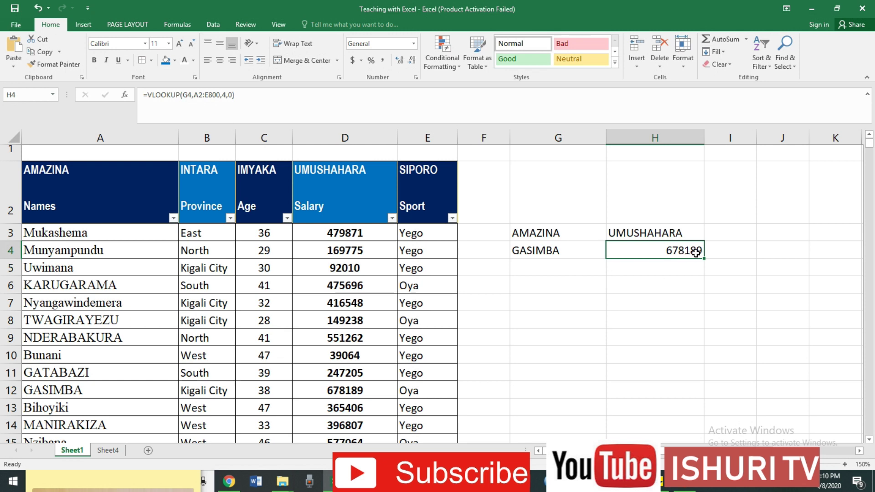
pyautogui.click(331, 392)
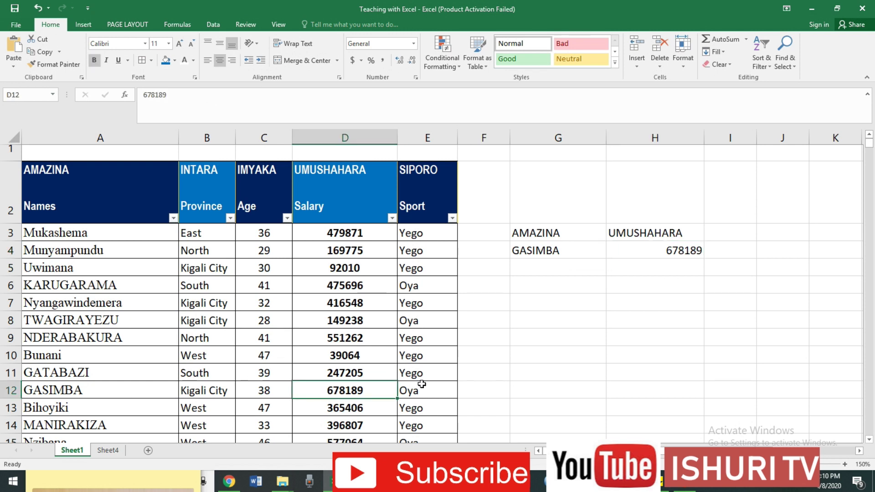
pyautogui.click(555, 250)
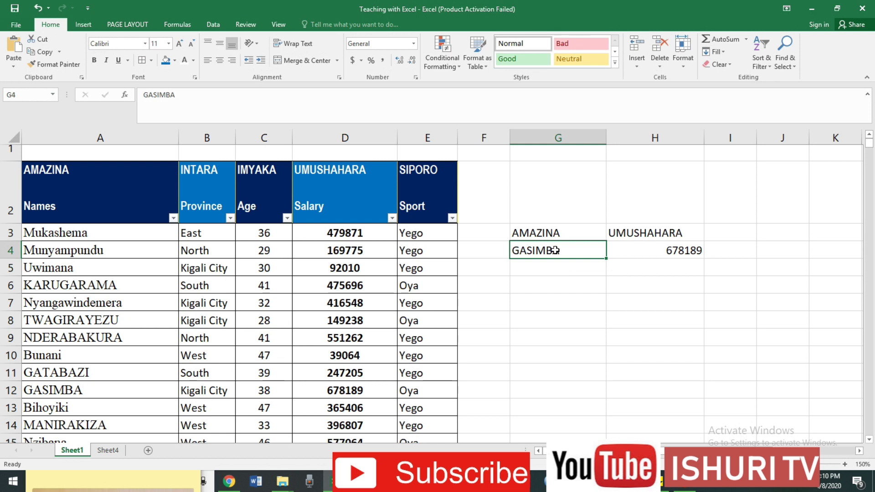
pyautogui.press('Delete')
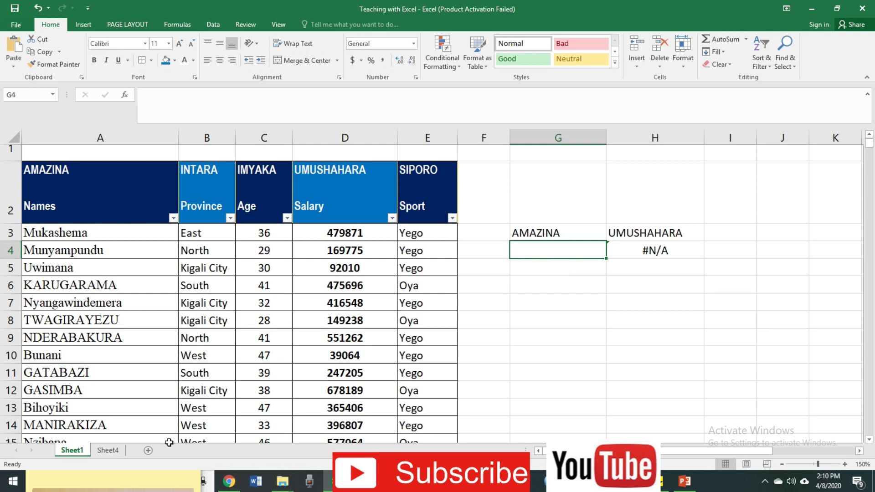
# Select MANIRAKIZA, KARUGARAMA, NDERABAKURA, Ndengeyinka and MUKABATUNZI in column A and copy them.
pyautogui.click(83, 423)
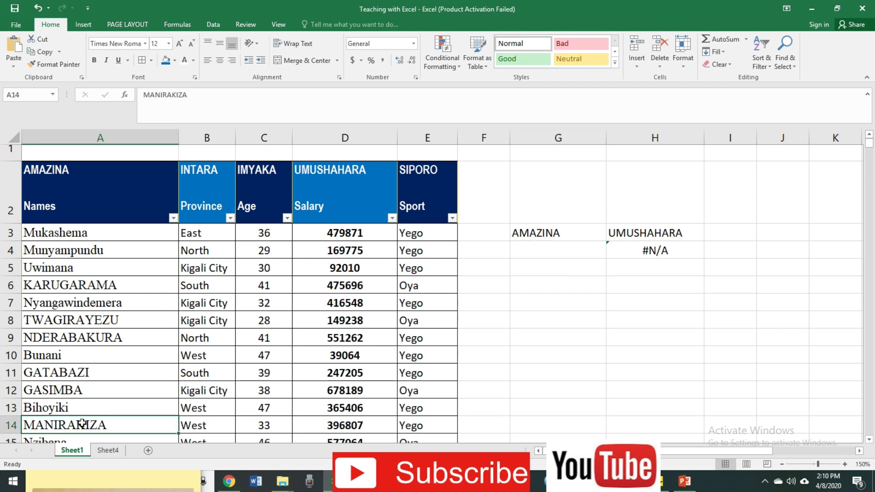
pyautogui.keyDown('ctrl'); pyautogui.click(79, 285); pyautogui.keyUp('ctrl')
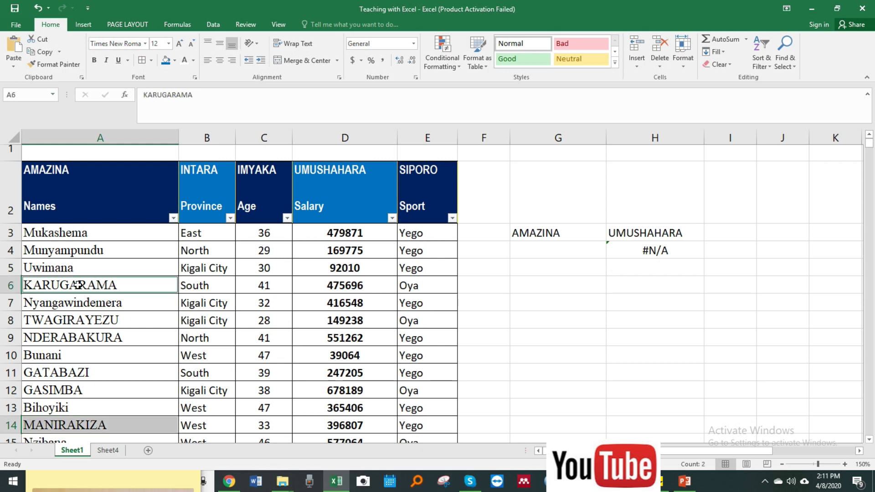
pyautogui.keyDown('ctrl'); pyautogui.click(69, 341); pyautogui.keyUp('ctrl')
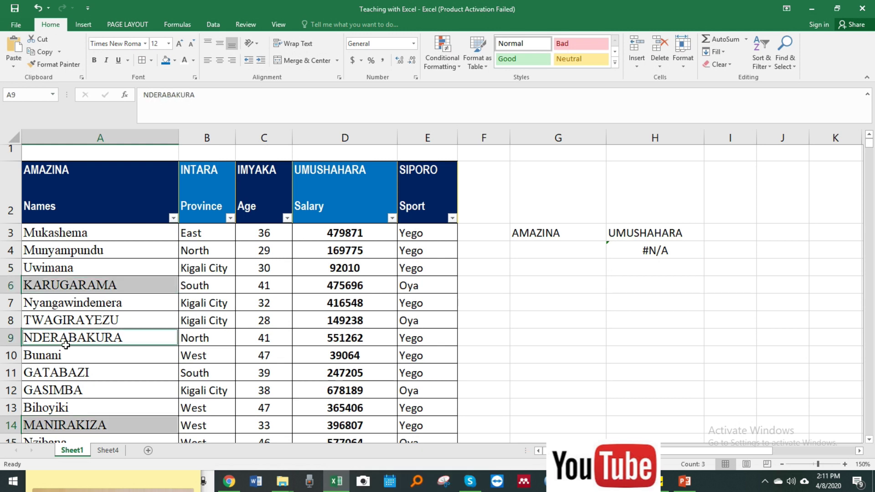
pyautogui.moveTo(869, 143); pyautogui.dragTo(870, 168)
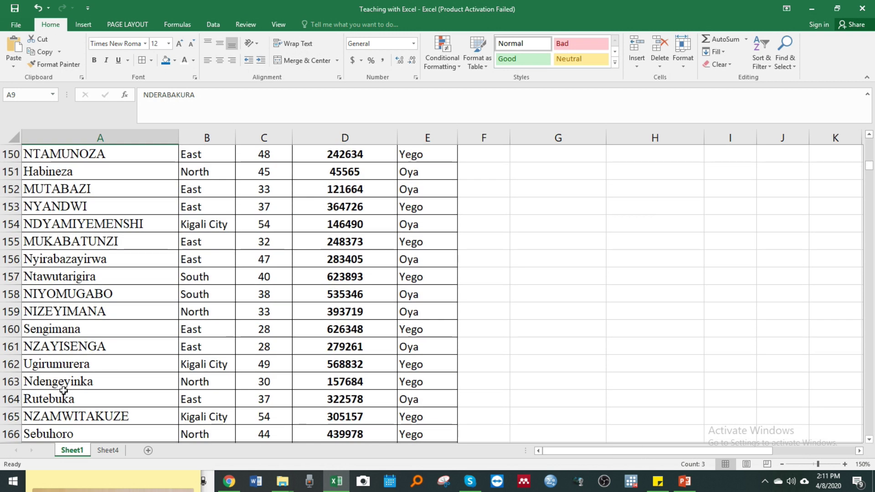
pyautogui.keyDown('ctrl'); pyautogui.click(57, 385); pyautogui.keyUp('ctrl')
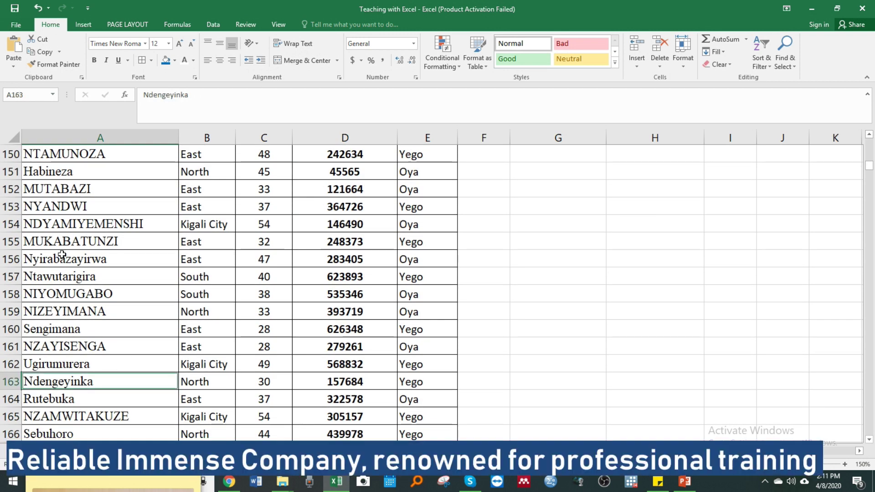
pyautogui.keyDown('ctrl'); pyautogui.click(54, 243); pyautogui.keyUp('ctrl')
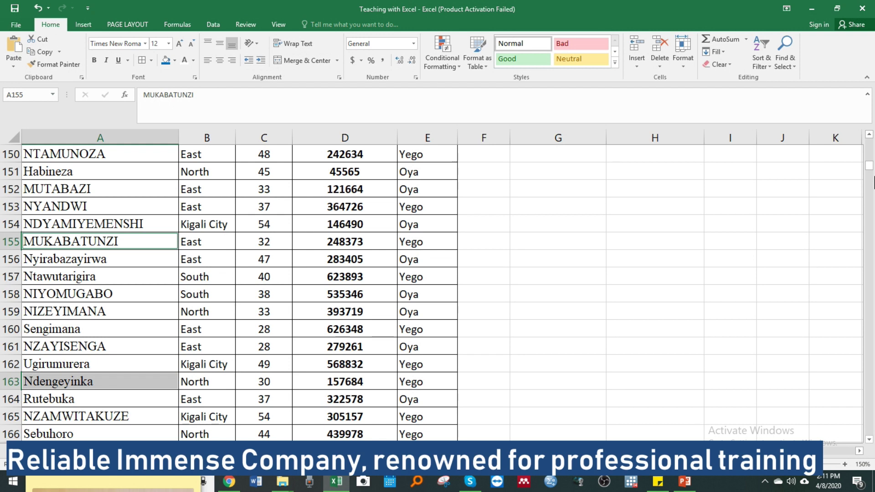
pyautogui.hotkey('ctrl', 'c')
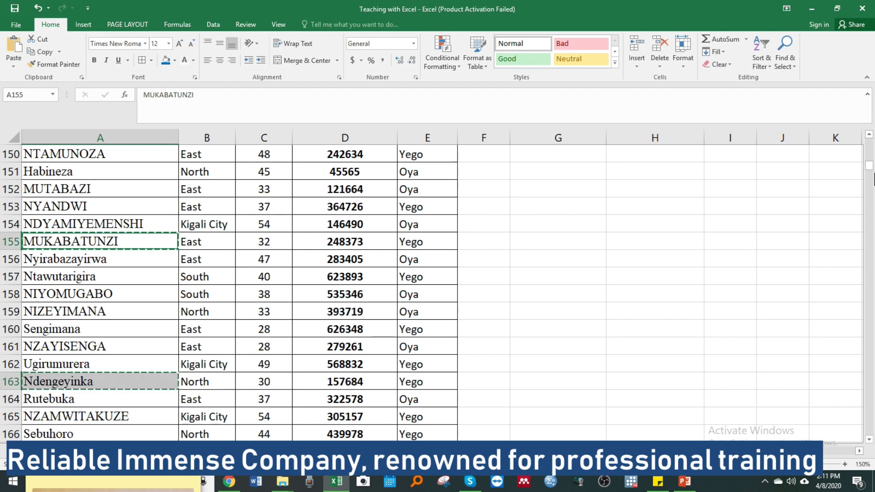
pyautogui.moveTo(870, 173); pyautogui.dragTo(870, 137)
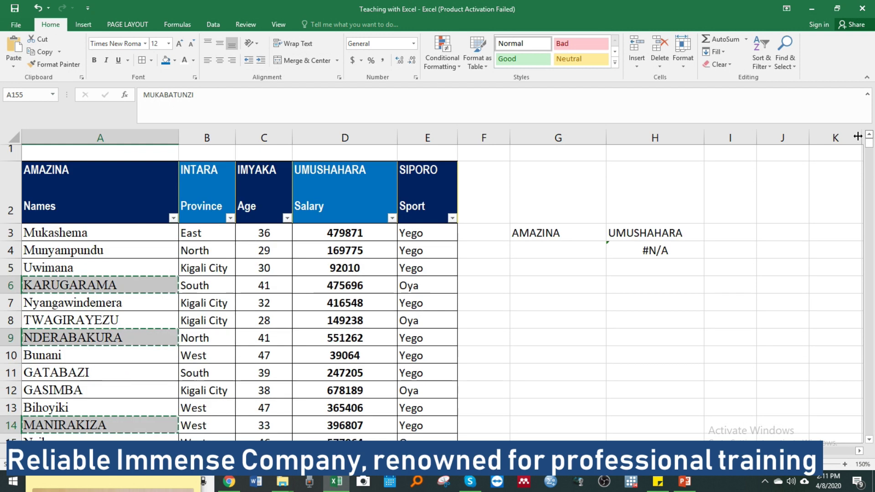
# Paste the five names into G4:G8 and check KARUGARAMA's salary 475696 in the table.
pyautogui.click(547, 254)
pyautogui.rightClick(546, 255)
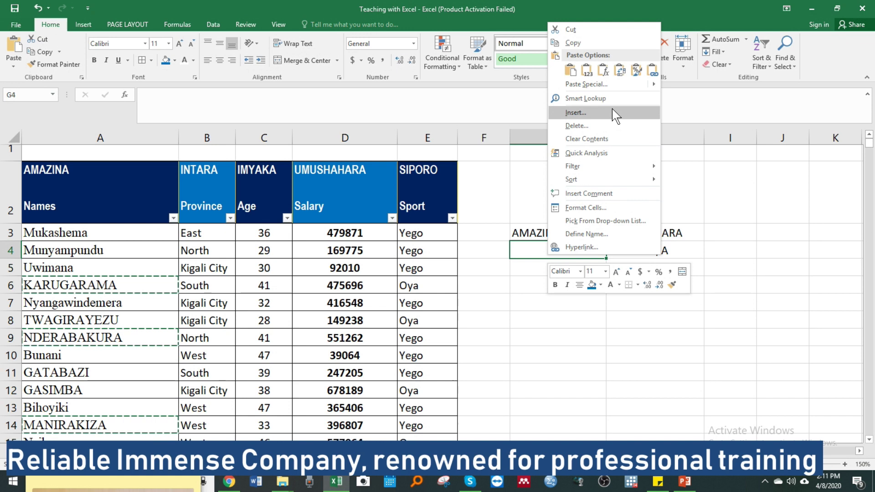
pyautogui.click(590, 78)
pyautogui.click(652, 251)
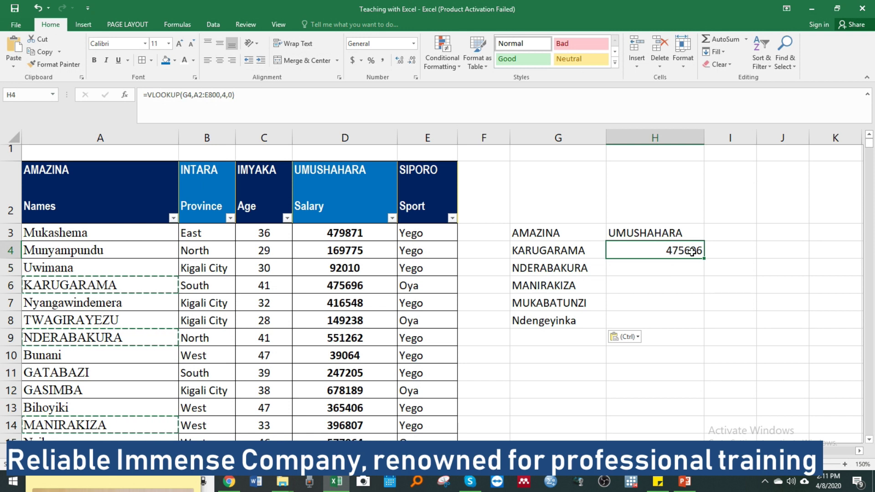
pyautogui.click(100, 320)
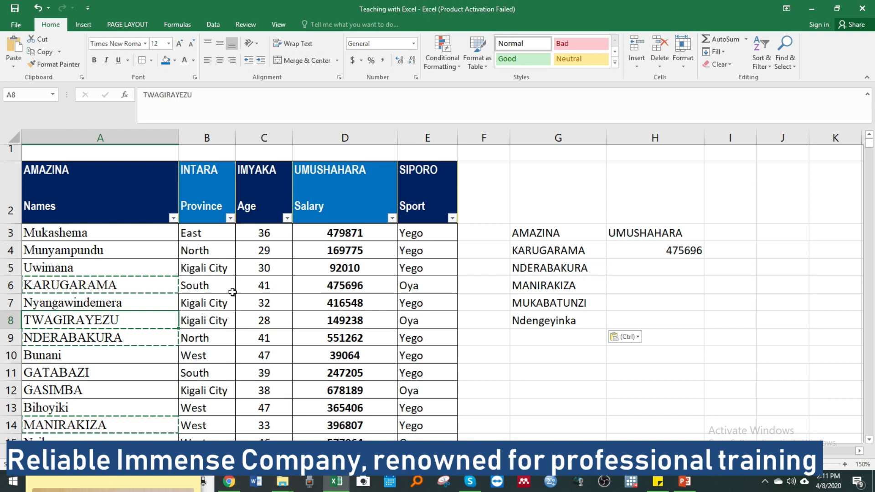
pyautogui.click(321, 291)
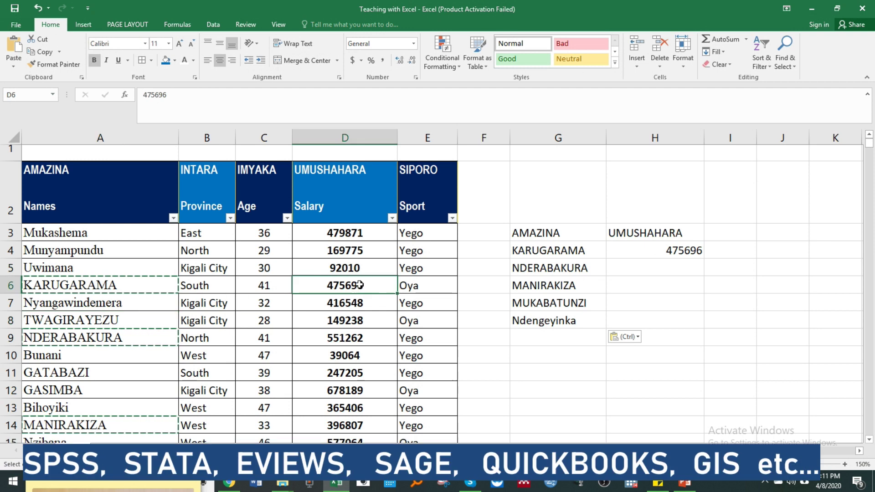
# Fill the H4 salary lookup down through H8.
pyautogui.click(647, 251)
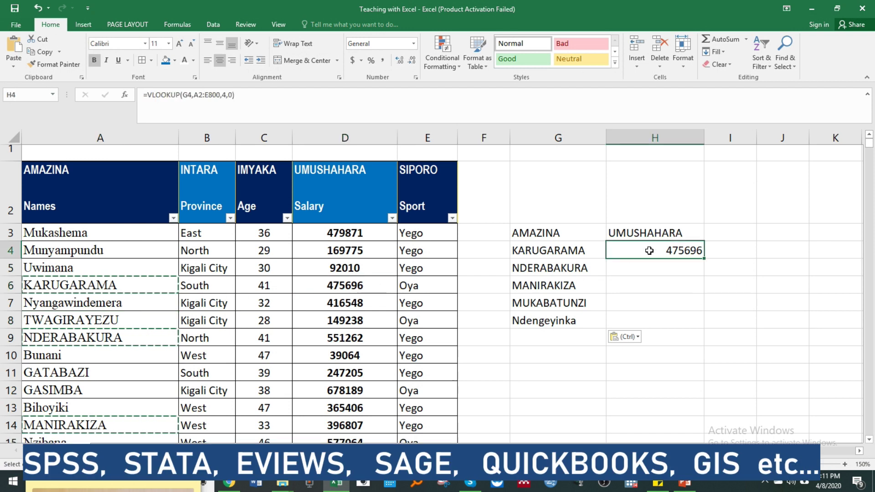
pyautogui.click(671, 270)
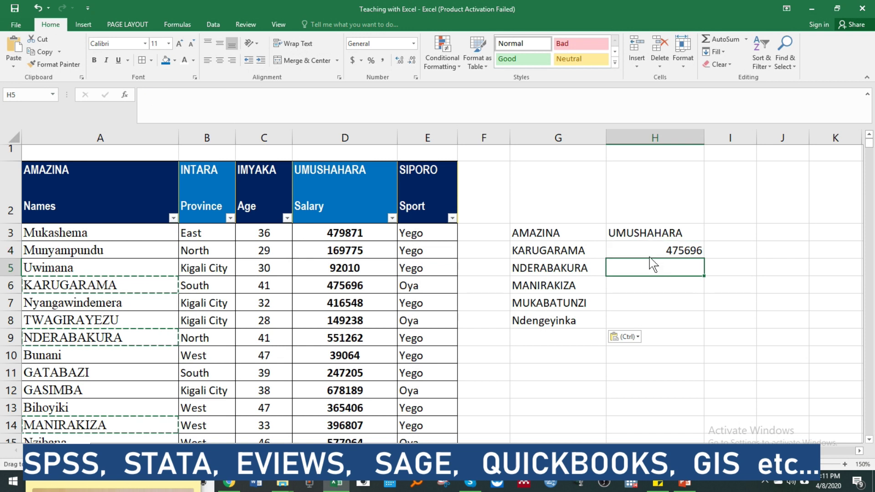
pyautogui.click(688, 249)
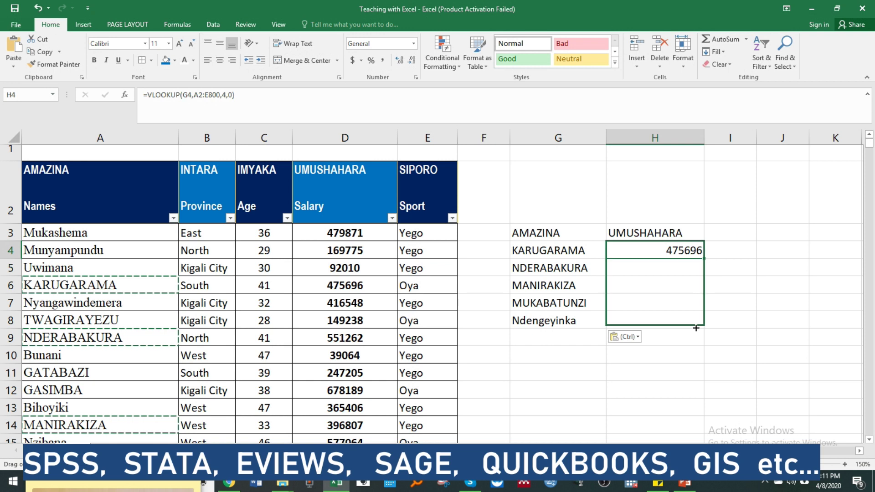
pyautogui.moveTo(704, 261); pyautogui.dragTo(704, 327)
pyautogui.click(741, 276)
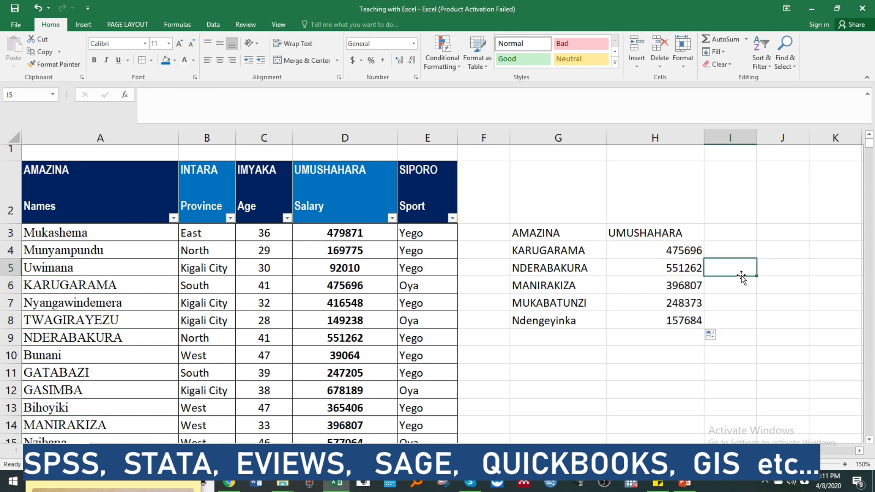
# Search the table for NDERABAKURA and verify its salary 551262 matches the lookup.
pyautogui.click(663, 269)
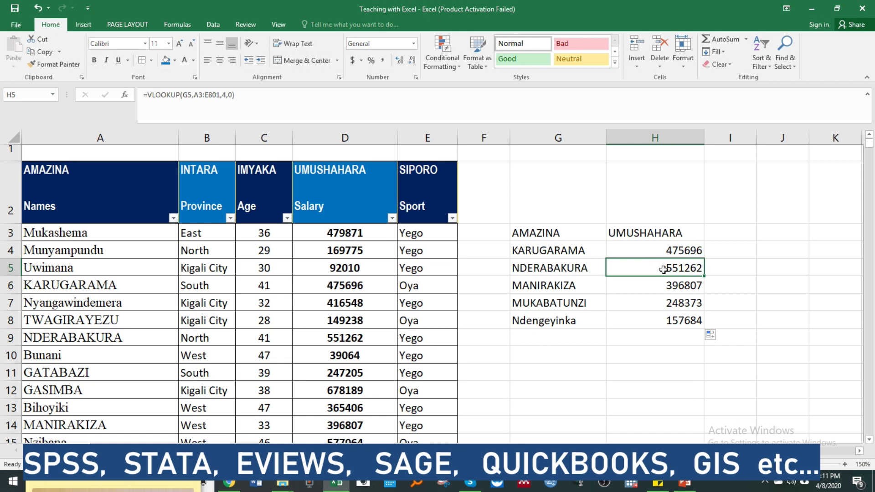
pyautogui.doubleClick(540, 269)
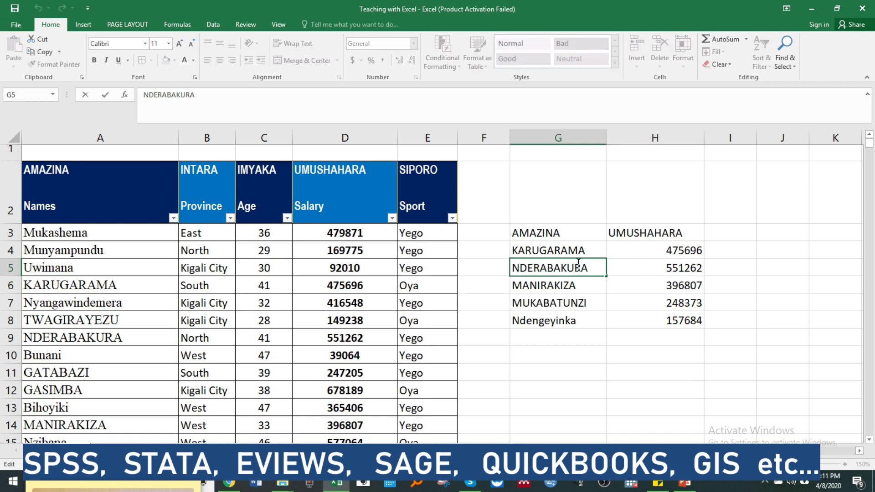
pyautogui.moveTo(589, 268); pyautogui.dragTo(505, 267)
pyautogui.hotkey('ctrl', 'c')
pyautogui.click(625, 350)
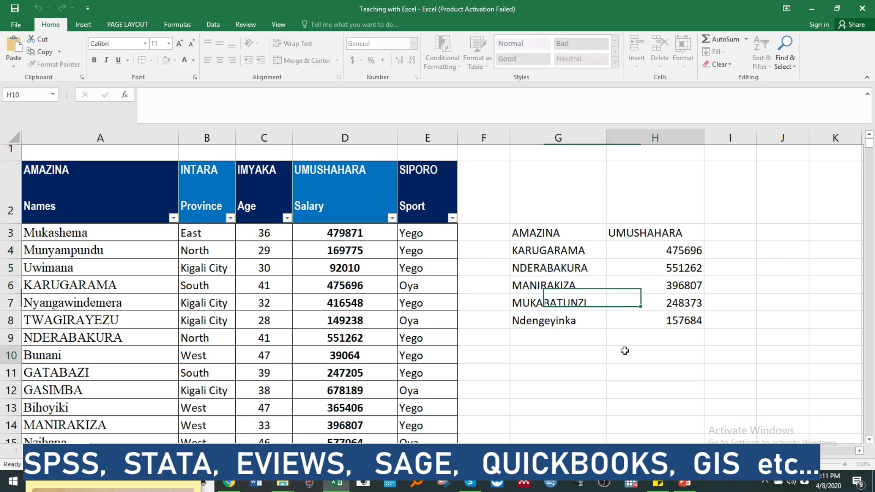
pyautogui.hotkey('ctrl', 'f')
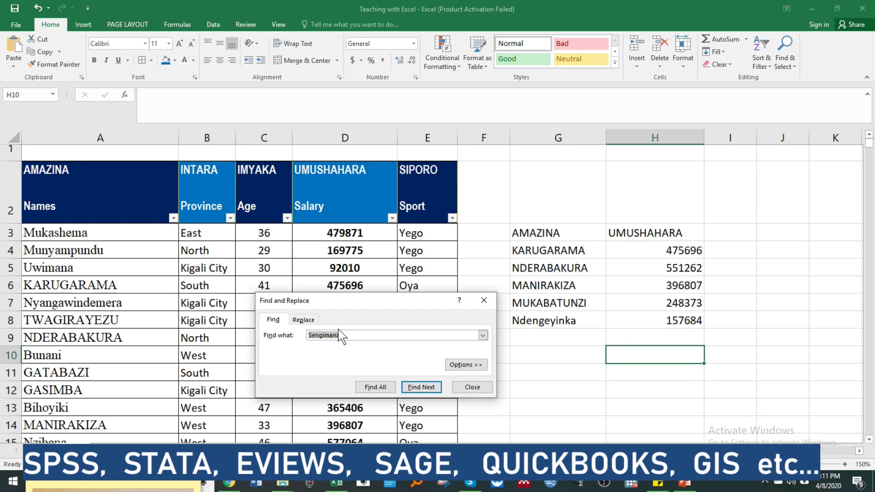
pyautogui.hotkey('ctrl', 'v')
pyautogui.click(418, 387)
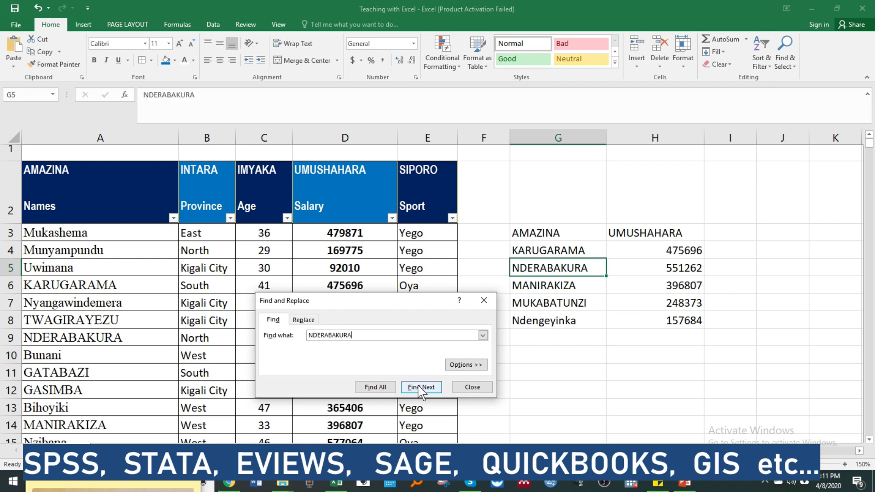
pyautogui.click(418, 387)
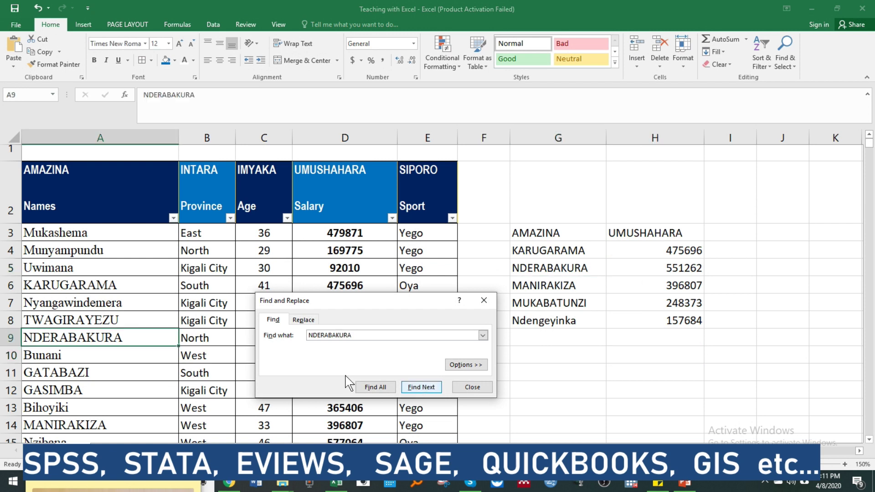
pyautogui.moveTo(338, 301); pyautogui.dragTo(430, 417)
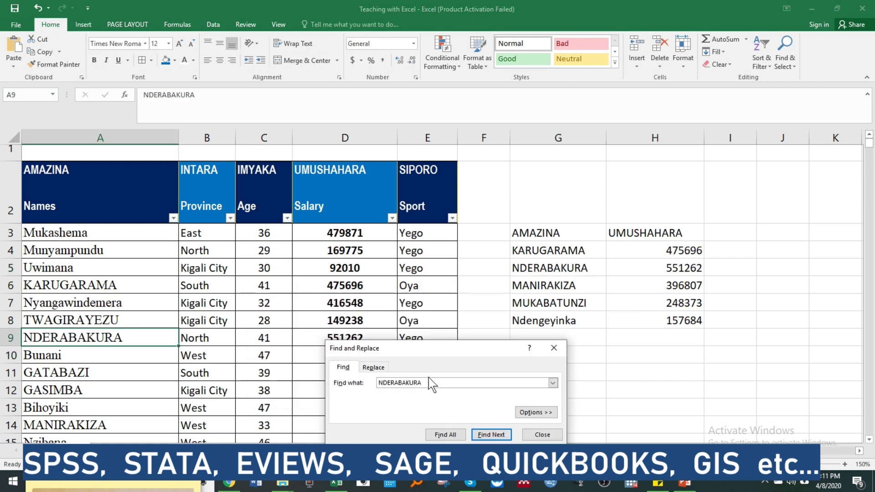
pyautogui.click(349, 340)
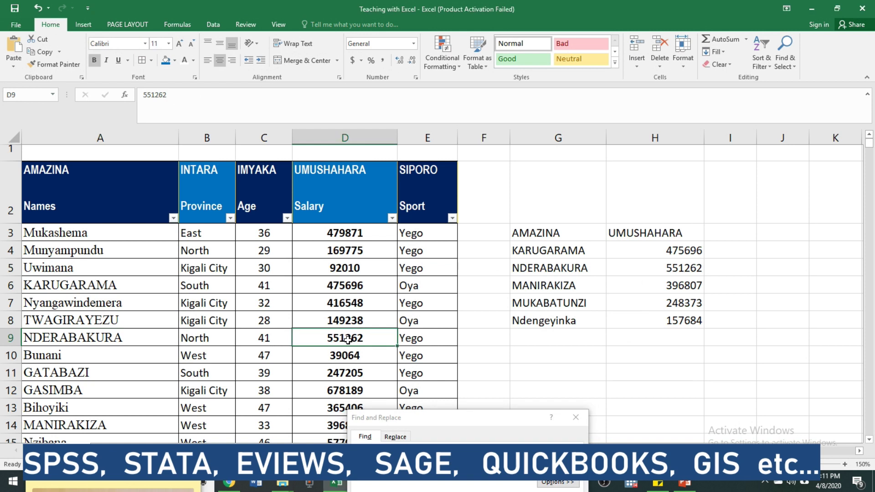
pyautogui.click(666, 269)
# Search for MANIRAKIZA and compare its salary 396807 in D14 with the lookup.
pyautogui.click(531, 287)
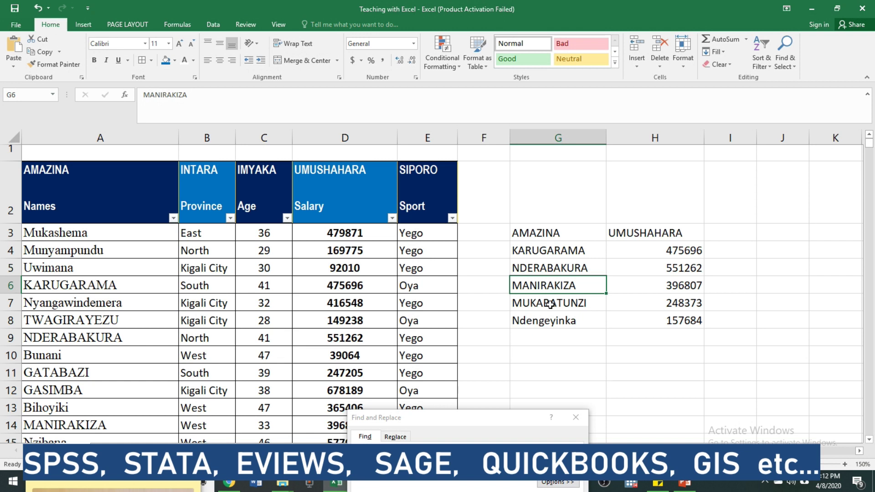
pyautogui.hotkey('ctrl', 'c')
pyautogui.hotkey('ctrl', 'f')
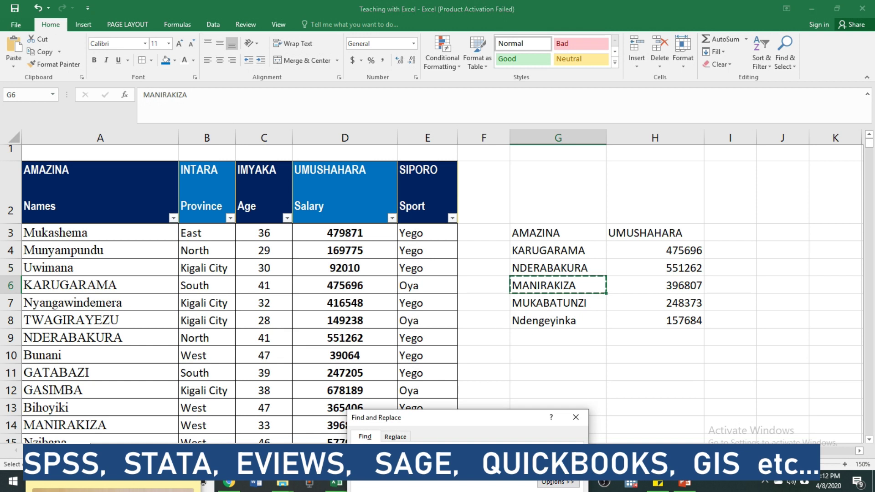
pyautogui.moveTo(461, 417); pyautogui.dragTo(412, 315)
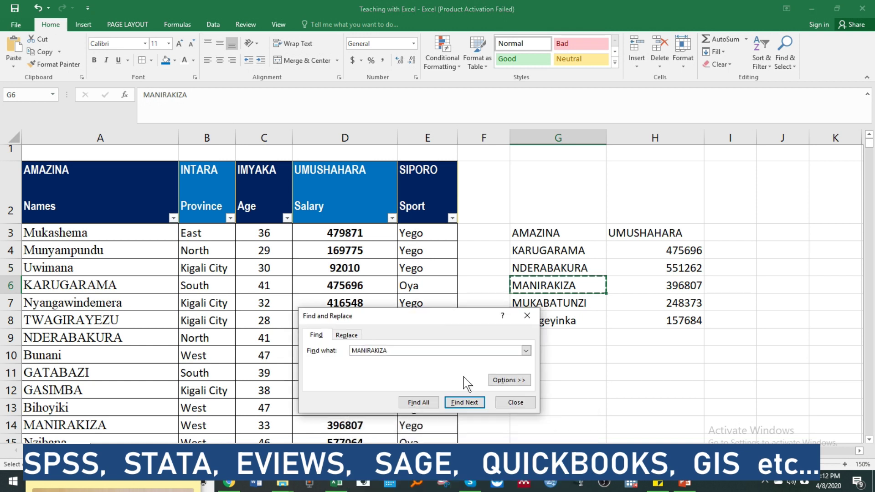
pyautogui.click(464, 403)
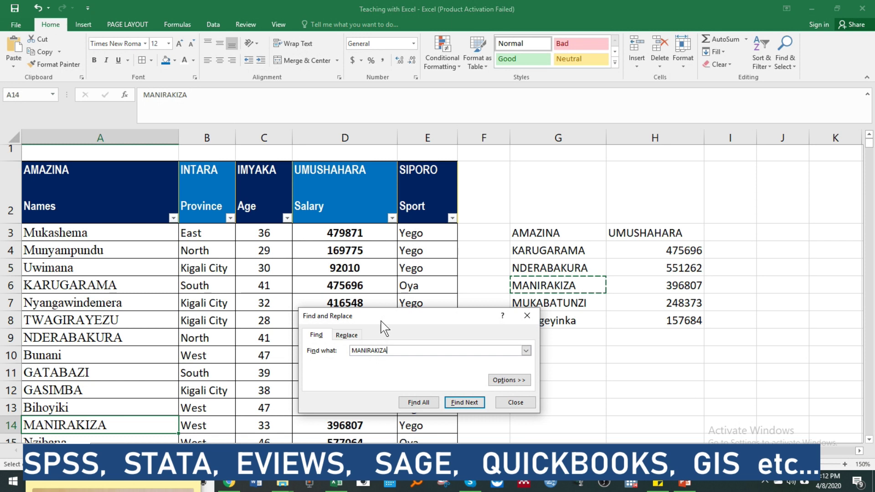
pyautogui.moveTo(411, 325); pyautogui.dragTo(252, 213)
pyautogui.click(346, 426)
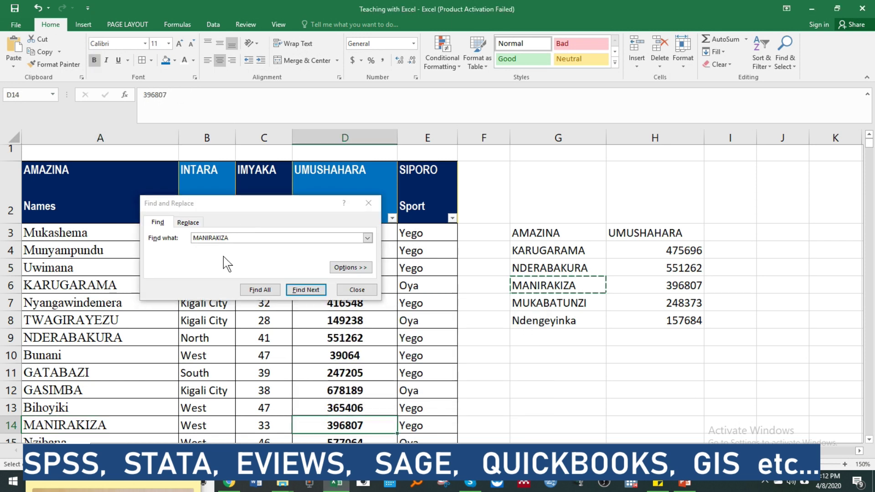
# Search for MUKABATUNZI and compare its table salary with the H7 lookup result.
pyautogui.doubleClick(572, 304)
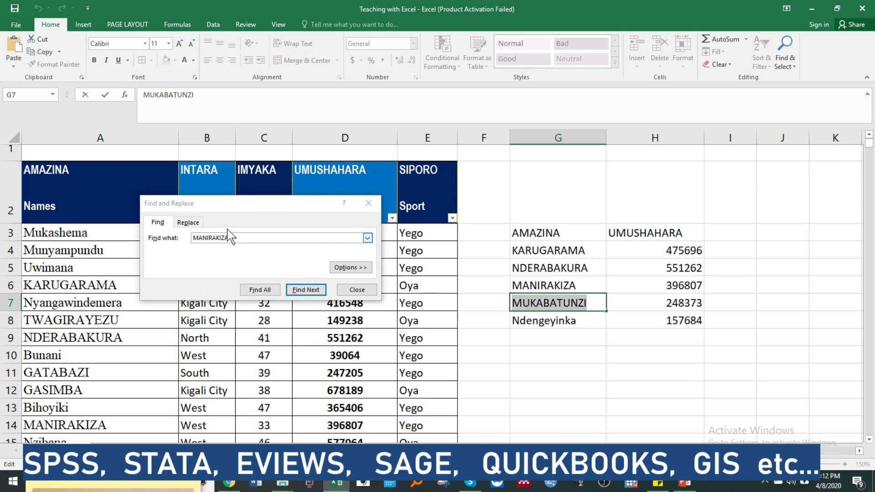
pyautogui.moveTo(230, 236); pyautogui.dragTo(112, 212)
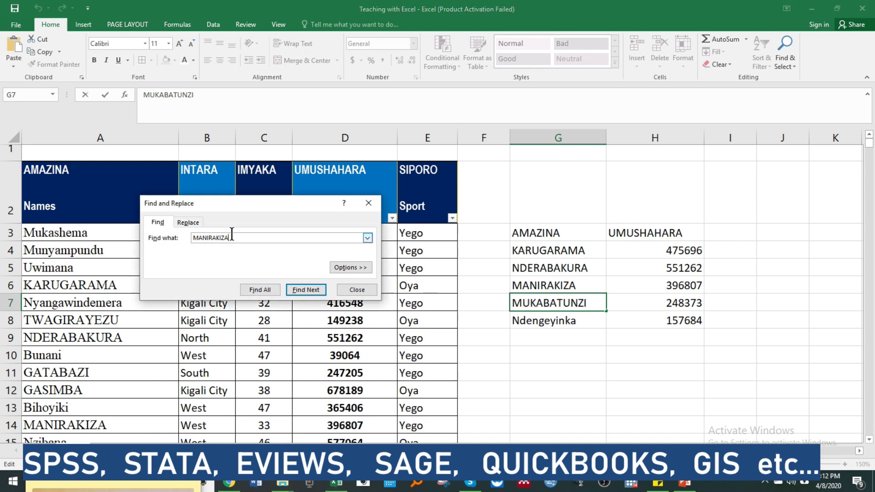
pyautogui.hotkey('ctrl', 'v')
pyautogui.click(306, 290)
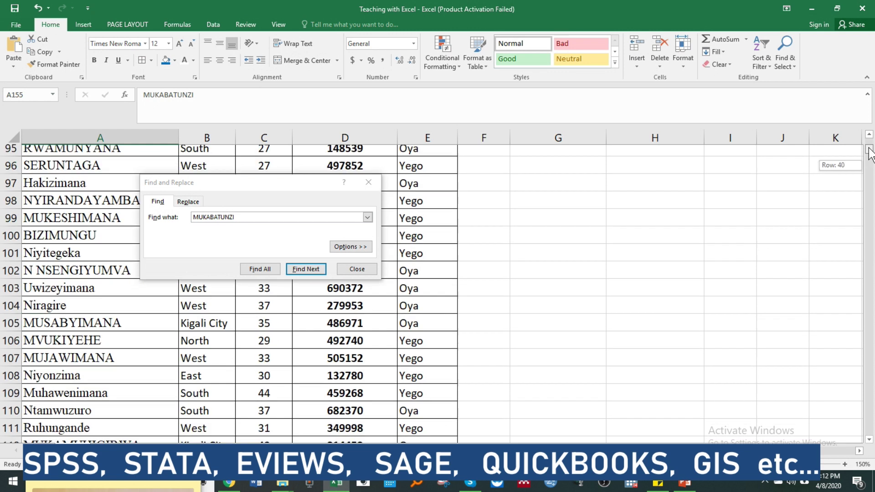
pyautogui.moveTo(870, 169); pyautogui.dragTo(868, 141)
pyautogui.click(674, 302)
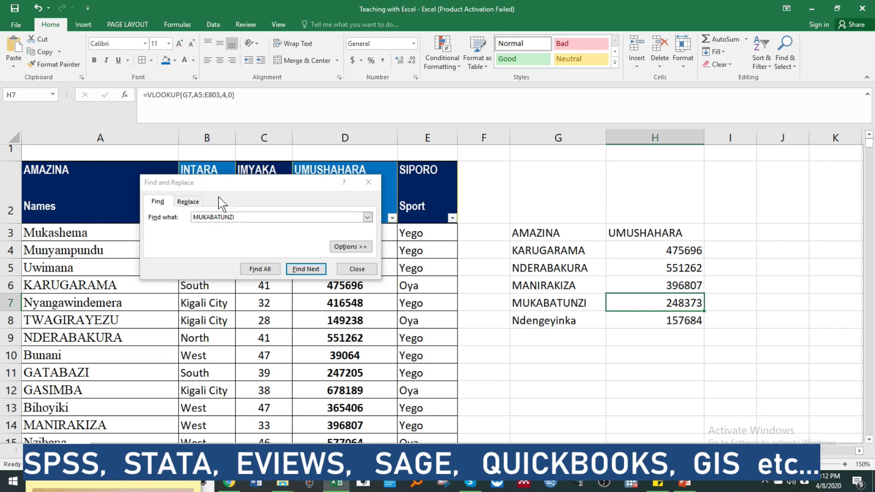
# Search for Ndengeyinka, confirm salary 157684 in row 163 matches H8, and close the search.
pyautogui.doubleClick(567, 321)
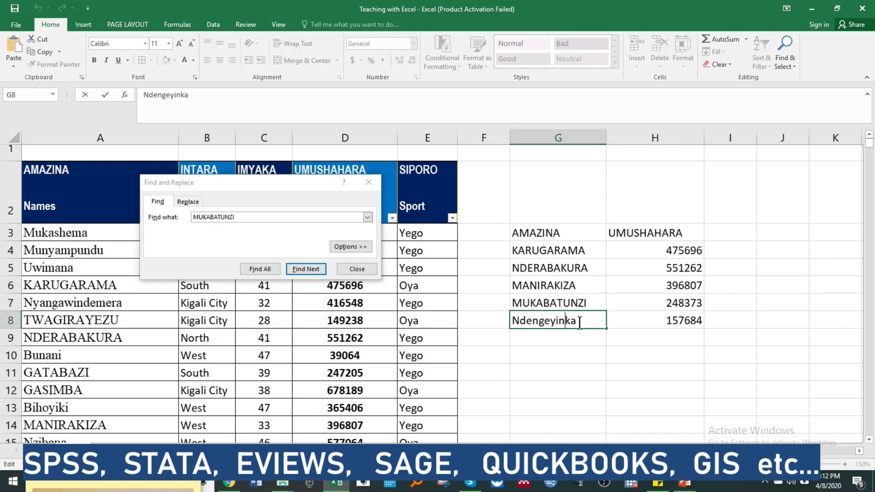
pyautogui.moveTo(580, 321); pyautogui.dragTo(512, 321)
pyautogui.hotkey('ctrl', 'c')
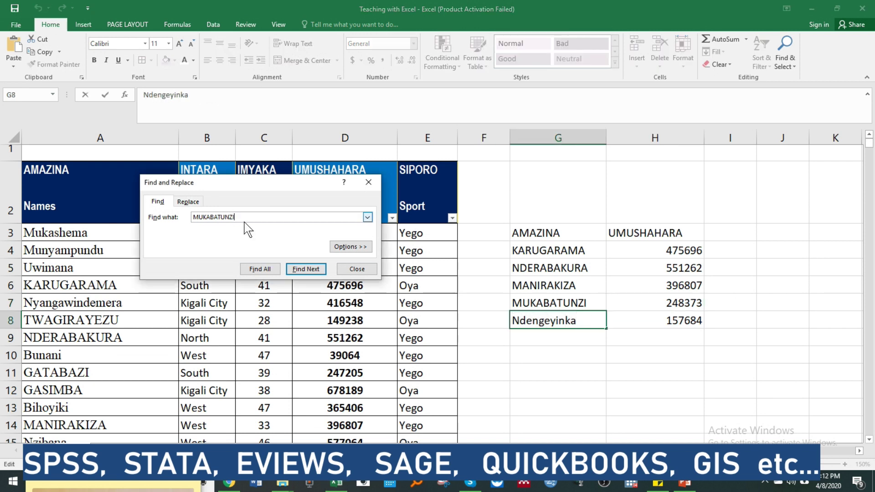
pyautogui.doubleClick(246, 218)
pyautogui.hotkey('ctrl', 'v')
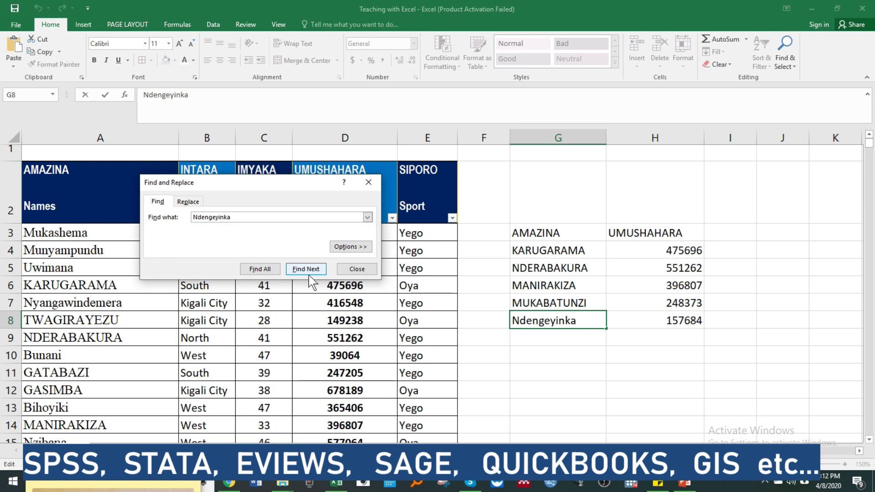
pyautogui.click(305, 270)
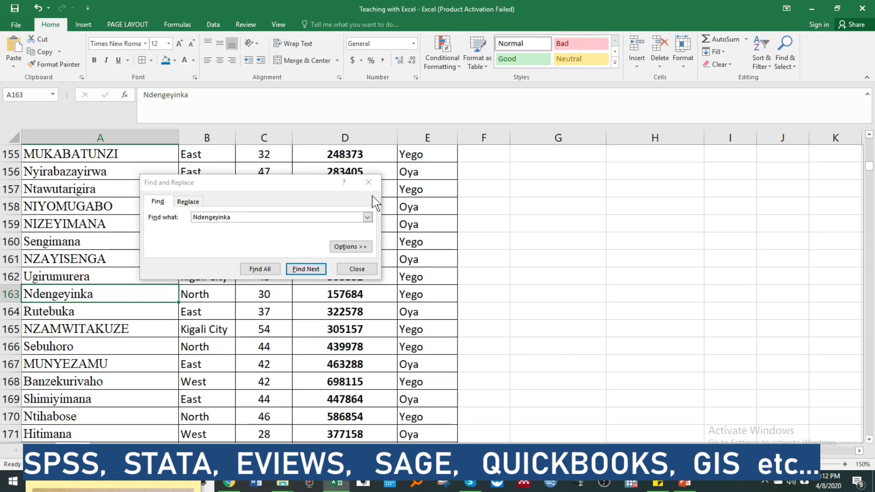
pyautogui.click(369, 183)
pyautogui.click(369, 183)
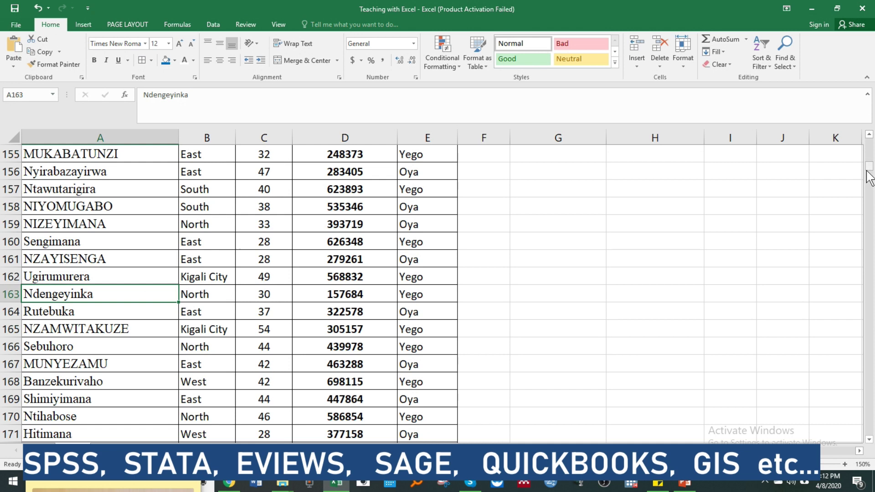
pyautogui.moveTo(868, 176); pyautogui.dragTo(869, 133)
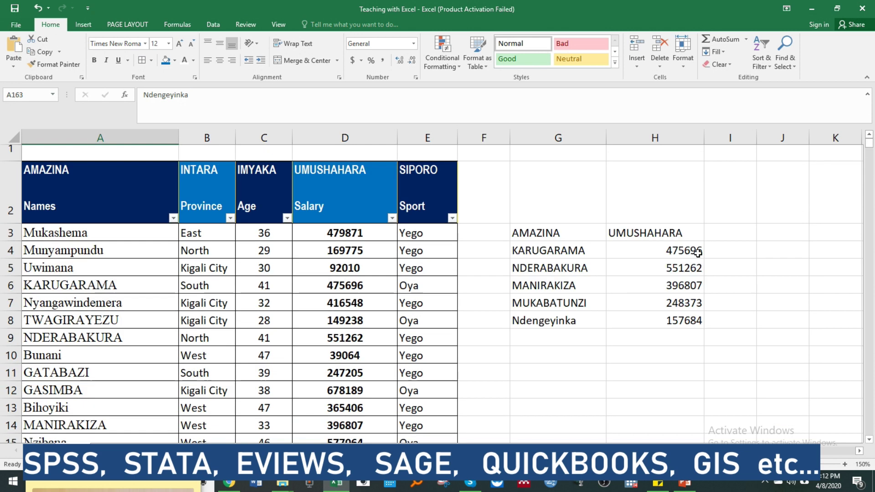
pyautogui.click(673, 322)
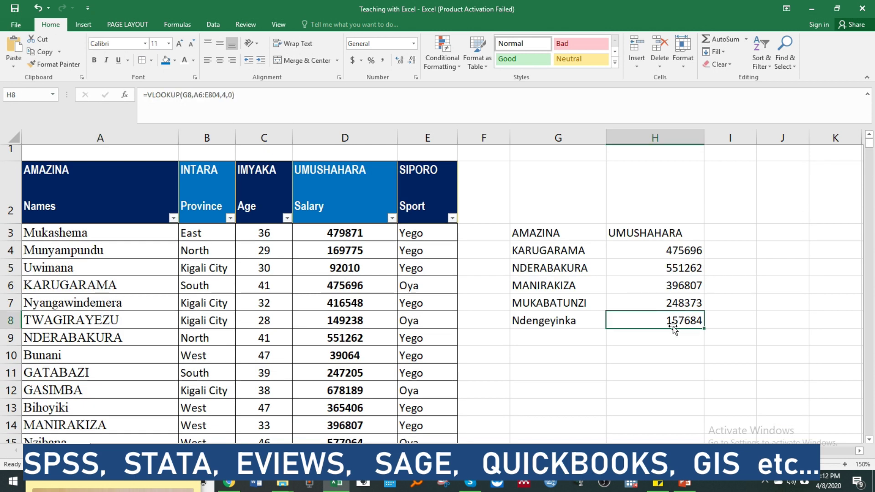
# Replace Ndengeyinka with Uwimana in G8, giving #N/A though Uwimana sits in row 5.
pyautogui.click(591, 327)
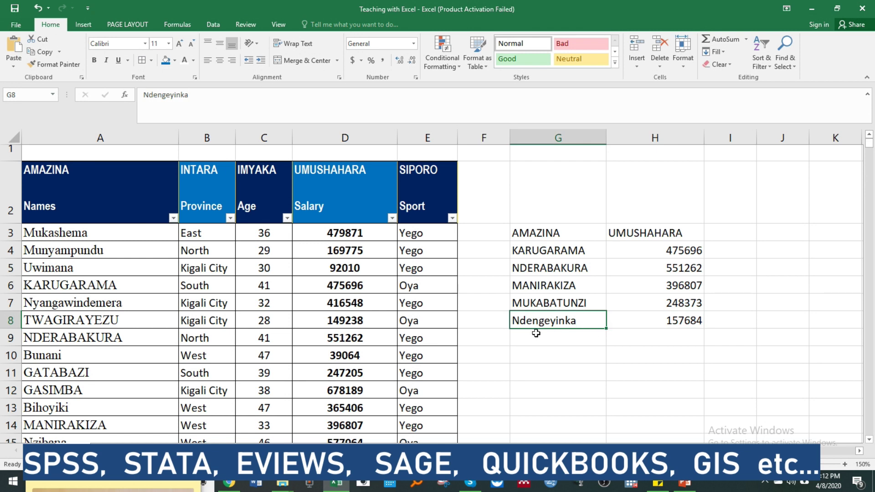
pyautogui.write('Uwimana')
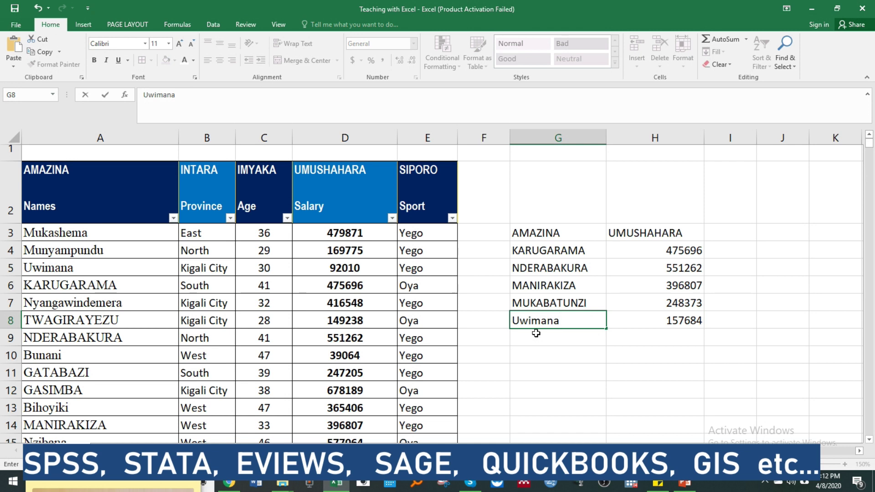
pyautogui.press('Return')
pyautogui.click(656, 321)
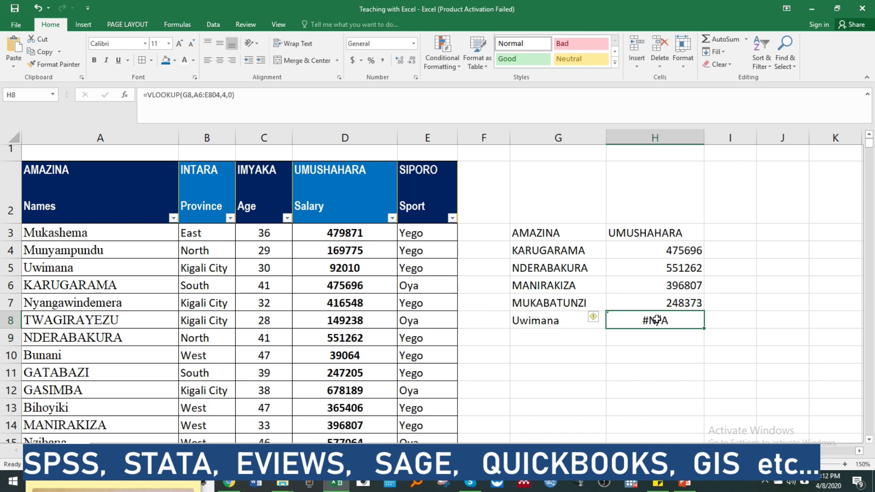
pyautogui.moveTo(73, 269); pyautogui.dragTo(400, 268)
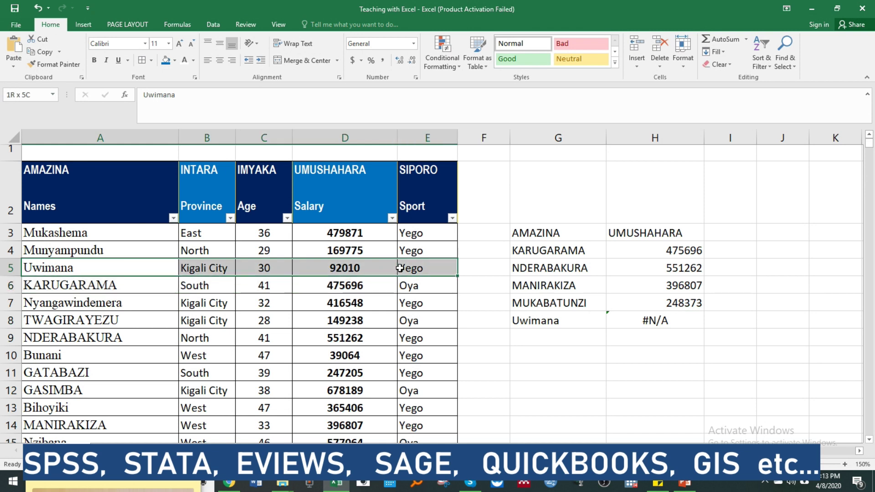
pyautogui.click(634, 318)
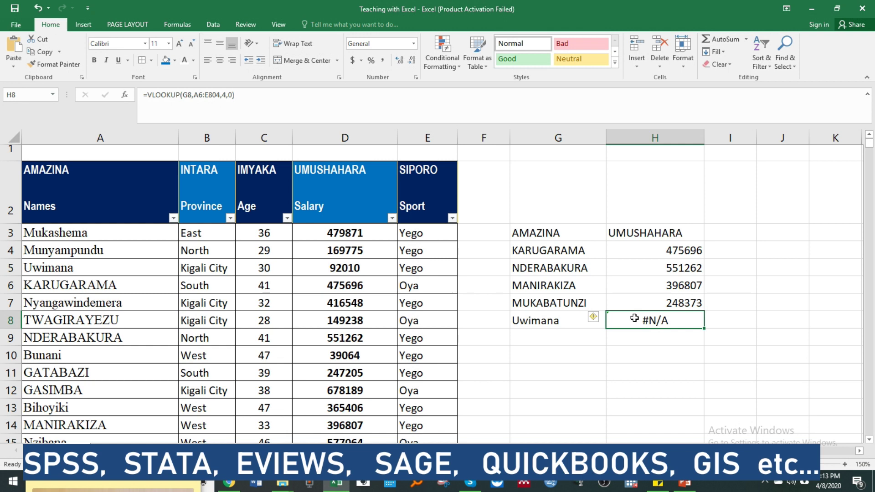
# Inspect H8's range A6:E804, undo an accidental deletion, and show the range starts at row 6.
pyautogui.doubleClick(673, 318)
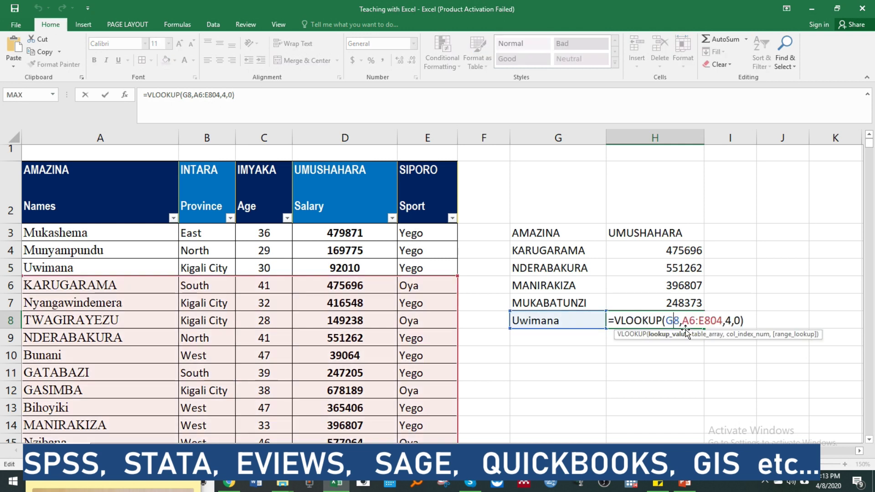
pyautogui.moveTo(682, 323); pyautogui.dragTo(722, 326)
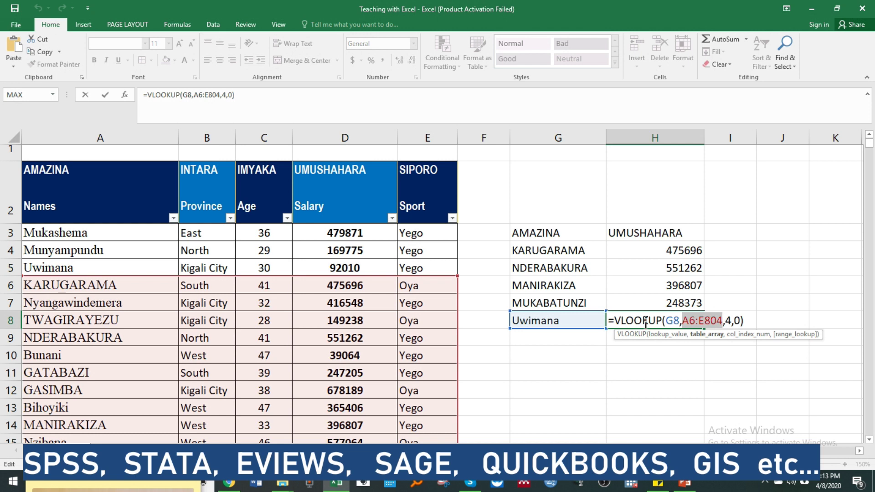
pyautogui.click(565, 284)
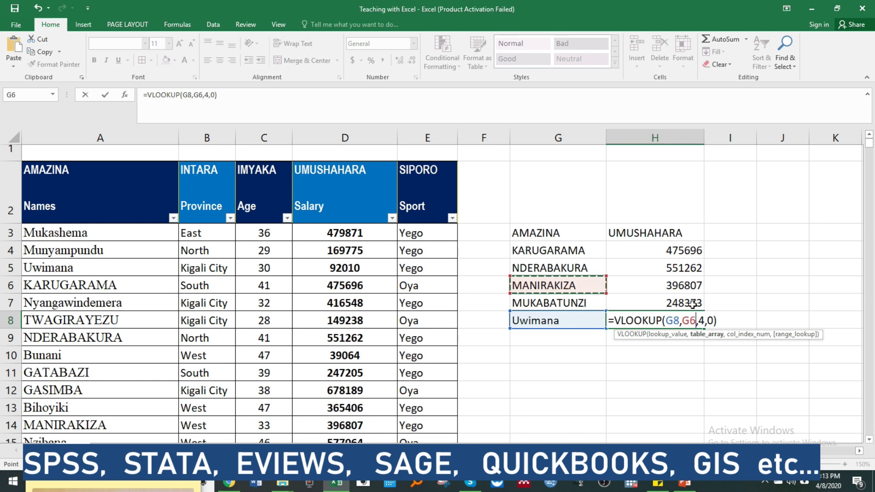
pyautogui.press('BackSpace')
pyautogui.press('BackSpace')
pyautogui.press('BackSpace')
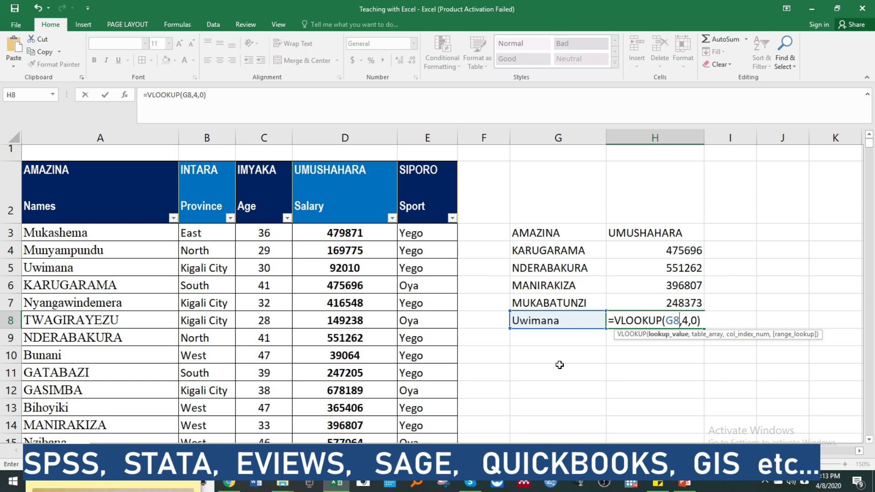
pyautogui.press('BackSpace')
pyautogui.press('BackSpace')
pyautogui.press('BackSpace')
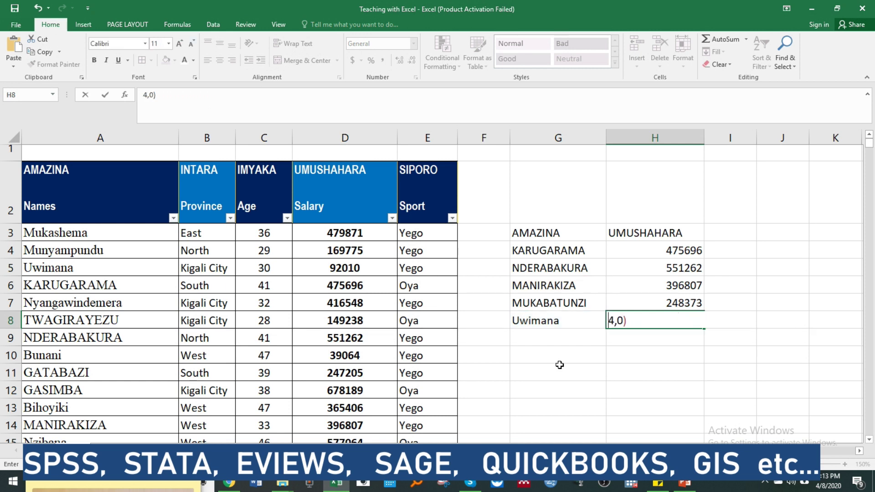
pyautogui.press('Delete')
pyautogui.press('Delete')
pyautogui.press('Delete')
pyautogui.press('Return')
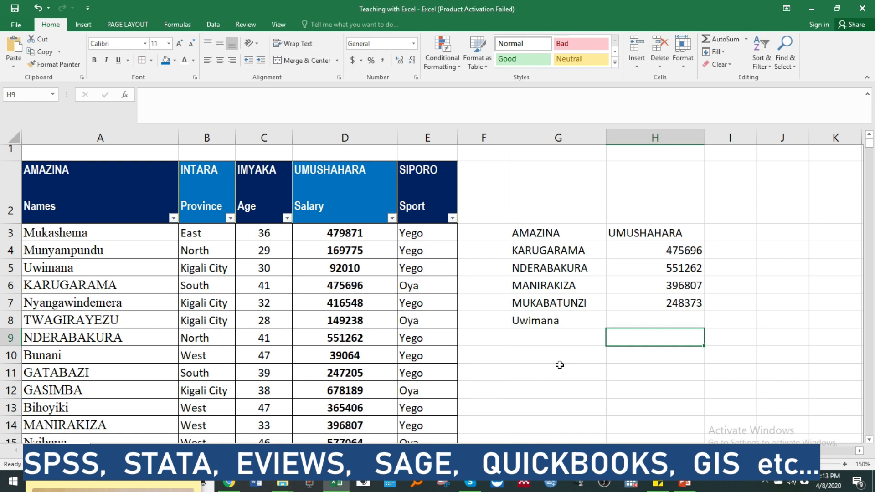
pyautogui.hotkey('ctrl', 'z')
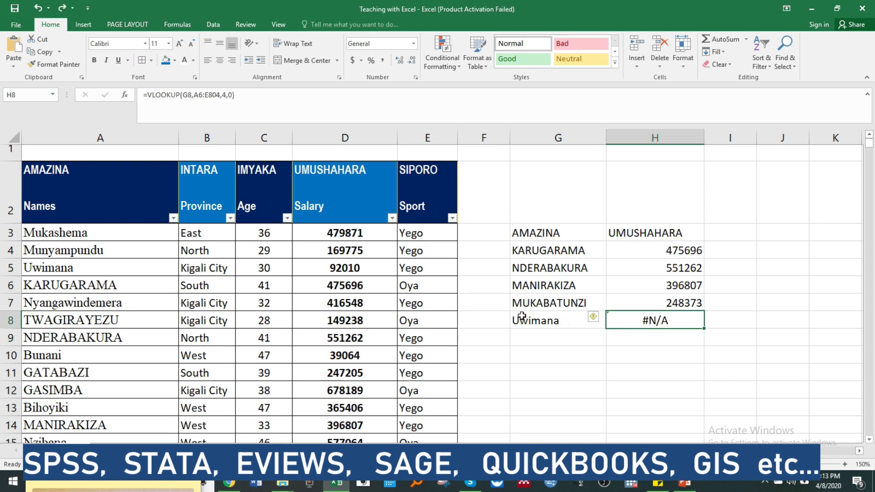
pyautogui.moveTo(10, 285)
pyautogui.mouseDown()
pyautogui.moveTo(2, 458)
pyautogui.moveTo(32, 347)
pyautogui.mouseUp()
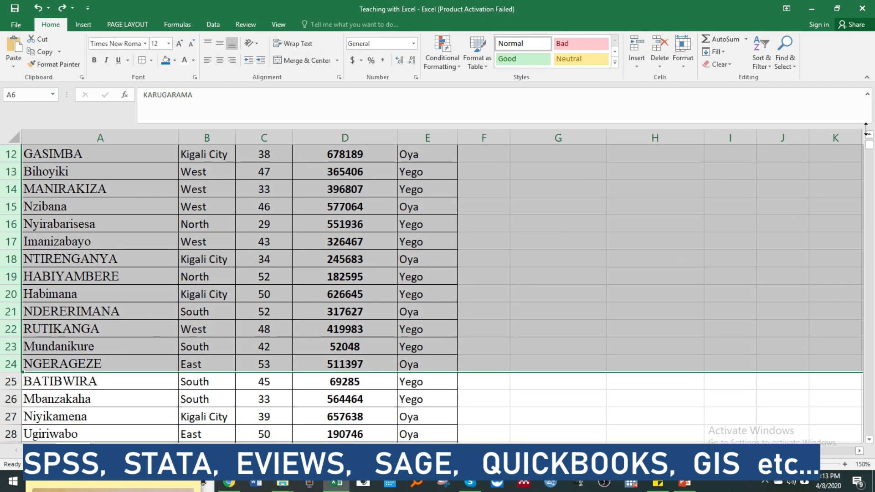
pyautogui.moveTo(870, 149); pyautogui.dragTo(869, 134)
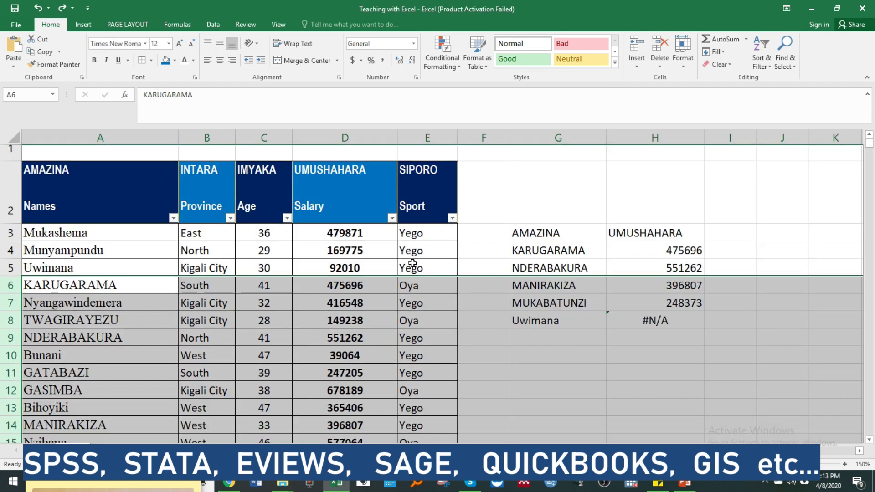
pyautogui.click(652, 319)
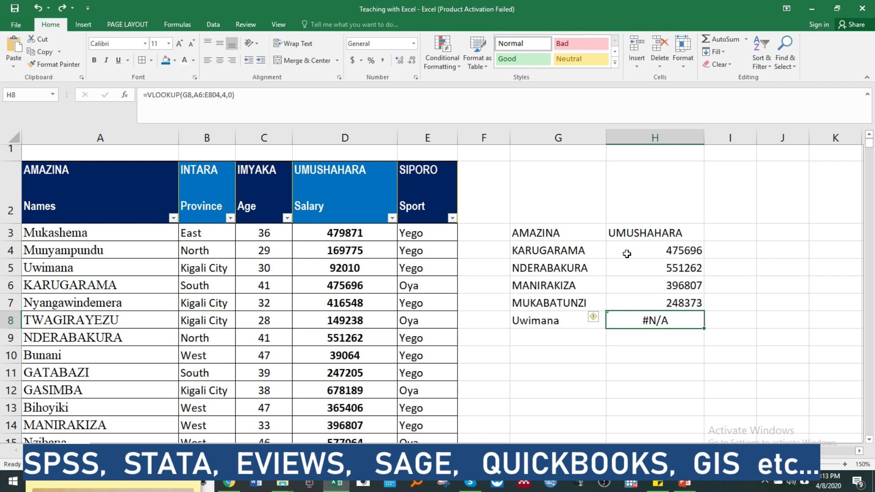
# Make the H4 lookup range absolute as $A$2:$E$800 with F4.
pyautogui.click(618, 236)
pyautogui.click(668, 269)
pyautogui.doubleClick(696, 266)
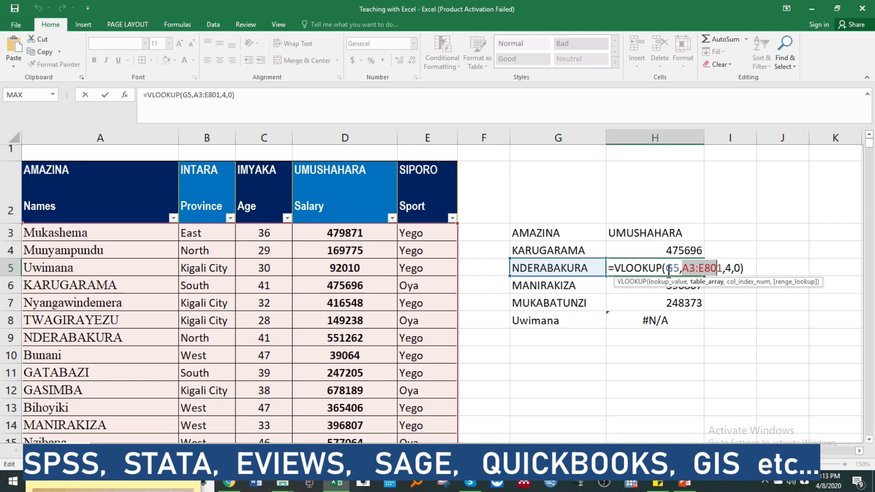
pyautogui.press('Return')
pyautogui.click(651, 250)
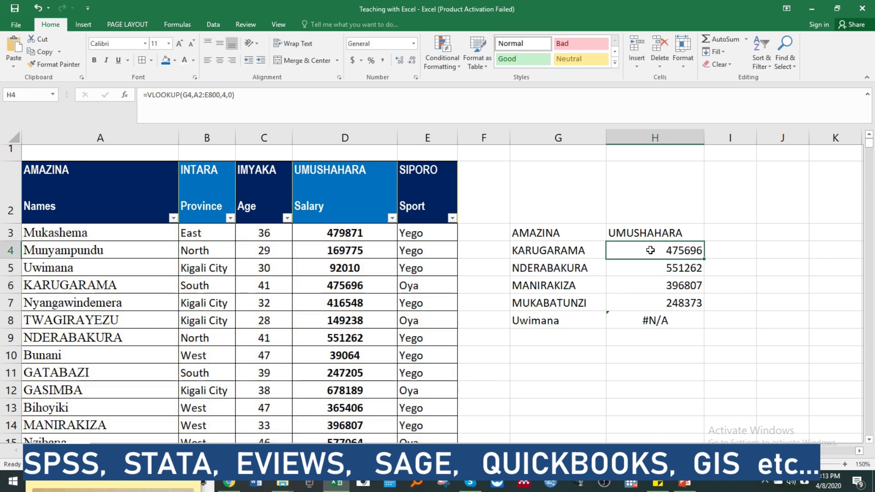
pyautogui.doubleClick(649, 250)
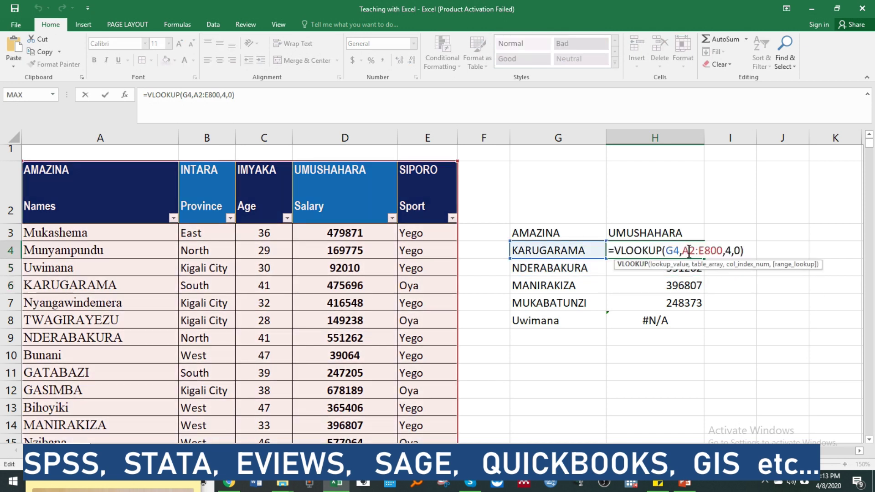
pyautogui.moveTo(687, 251); pyautogui.dragTo(722, 255)
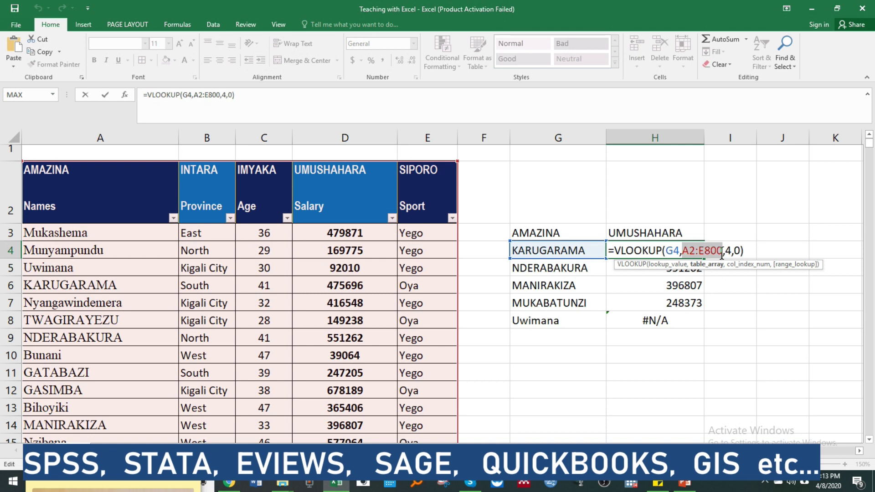
pyautogui.press('F4')
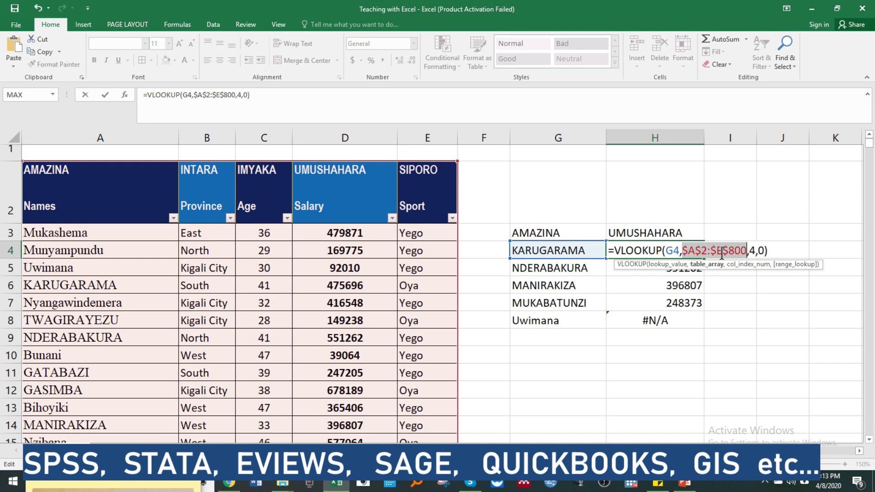
pyautogui.press('Return')
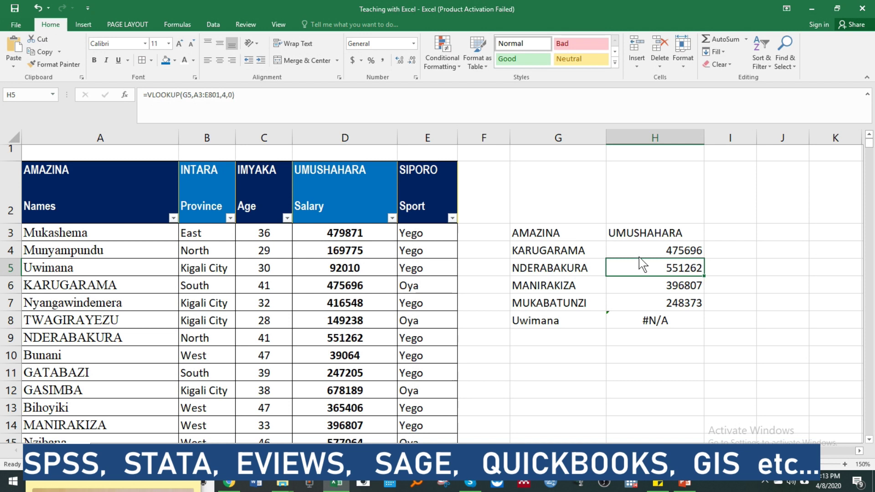
# Copy the corrected H4 formula down to H8, so Uwimana returns 92010.
pyautogui.click(643, 253)
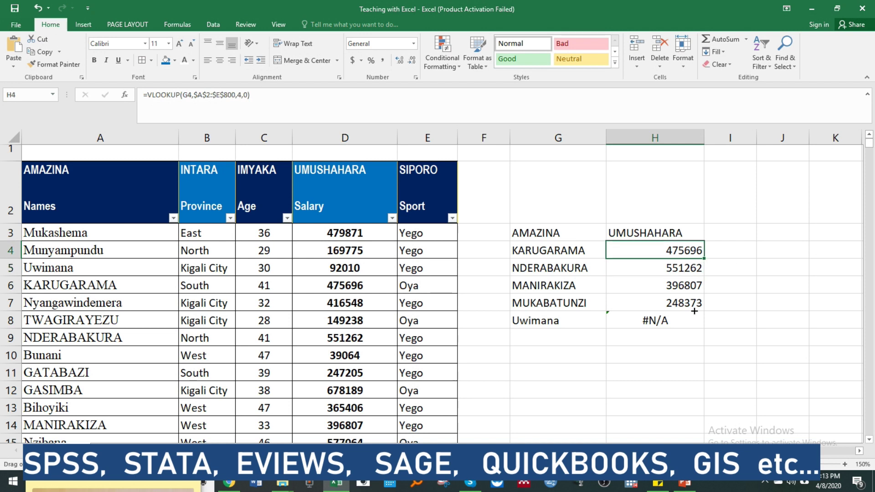
pyautogui.moveTo(702, 260); pyautogui.dragTo(697, 321)
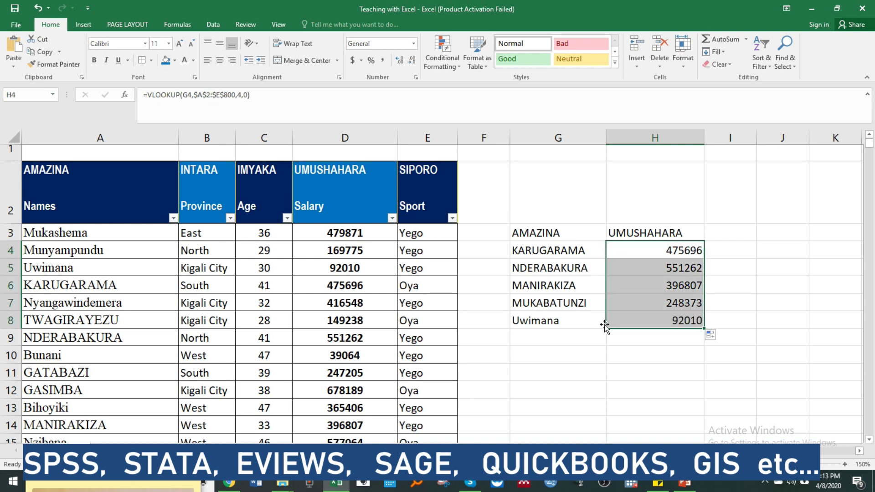
pyautogui.doubleClick(674, 319)
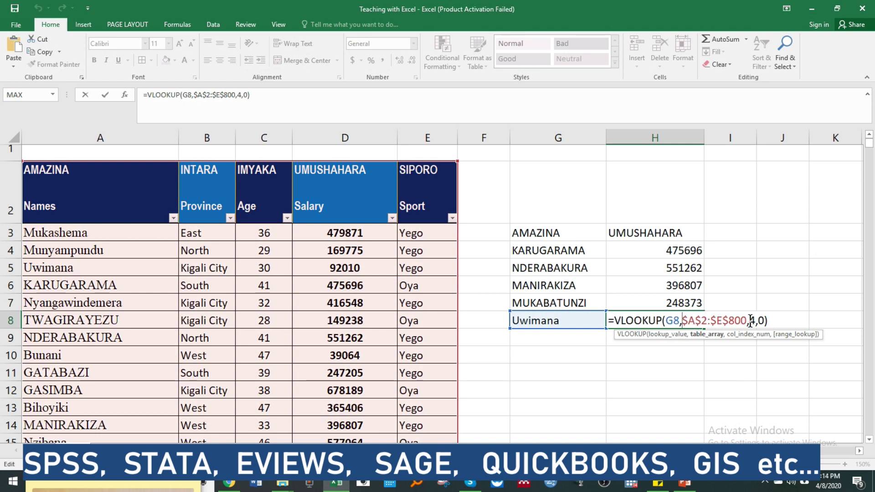
pyautogui.press('Return')
pyautogui.click(692, 320)
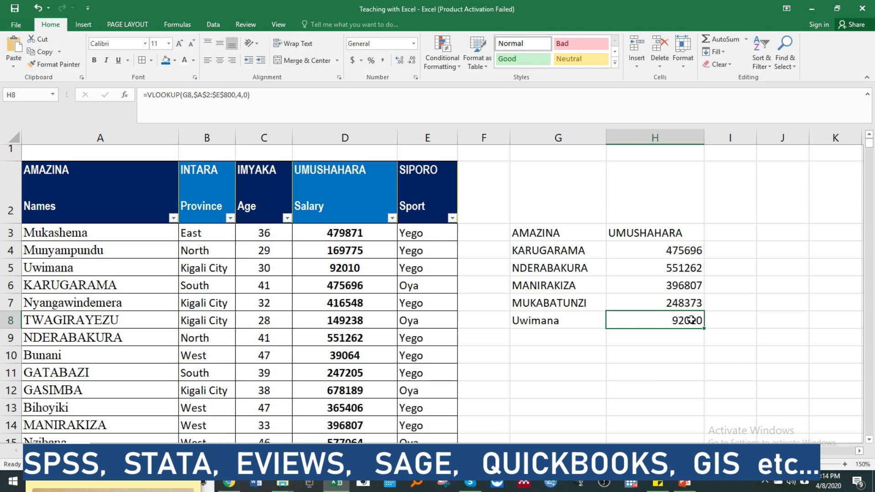
pyautogui.click(70, 266)
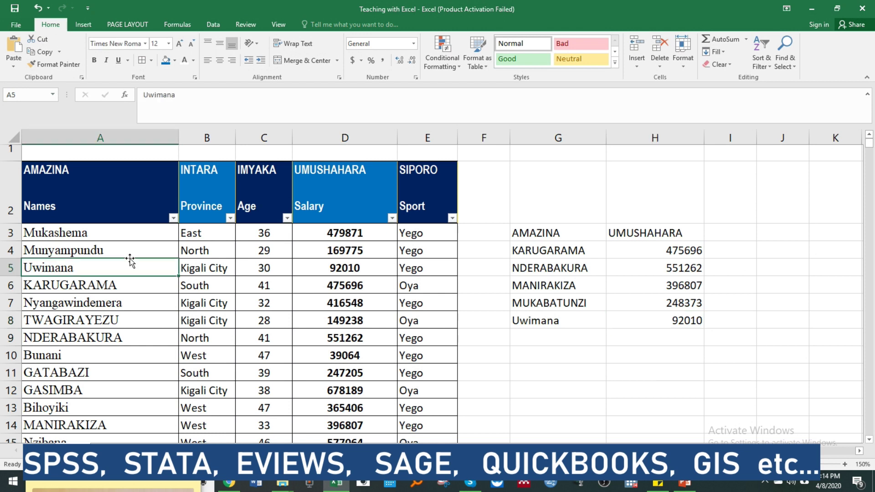
pyautogui.click(337, 268)
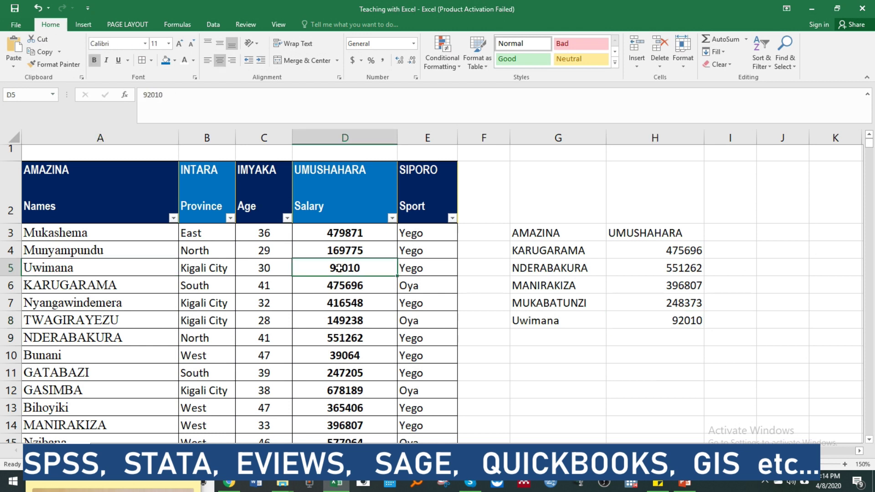
pyautogui.click(553, 320)
pyautogui.write('Theo')
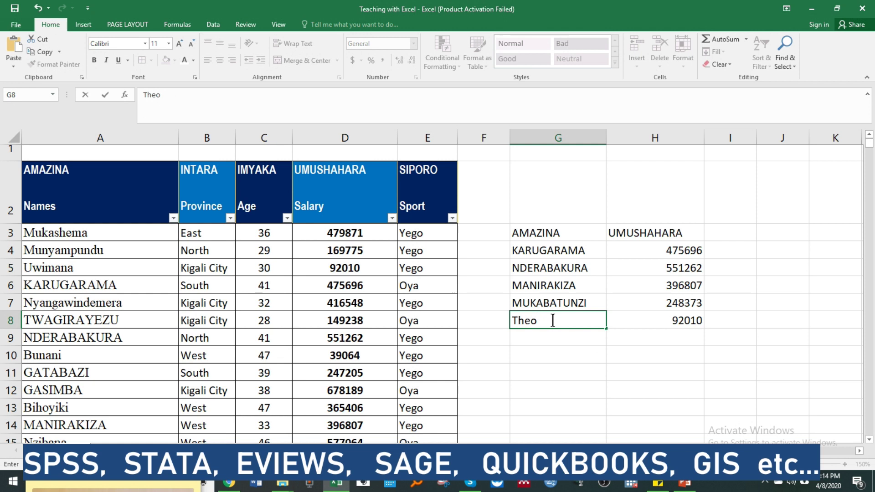
pyautogui.press('Return')
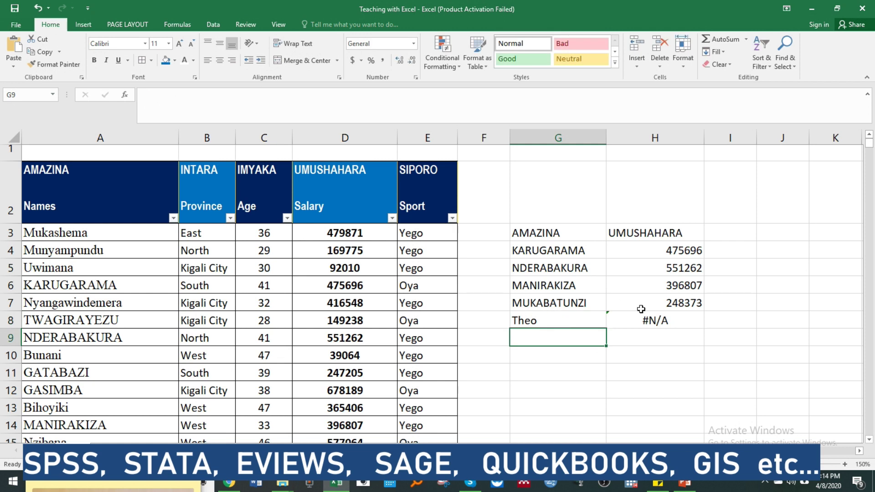
pyautogui.click(545, 322)
pyautogui.hotkey('ctrl', 'z')
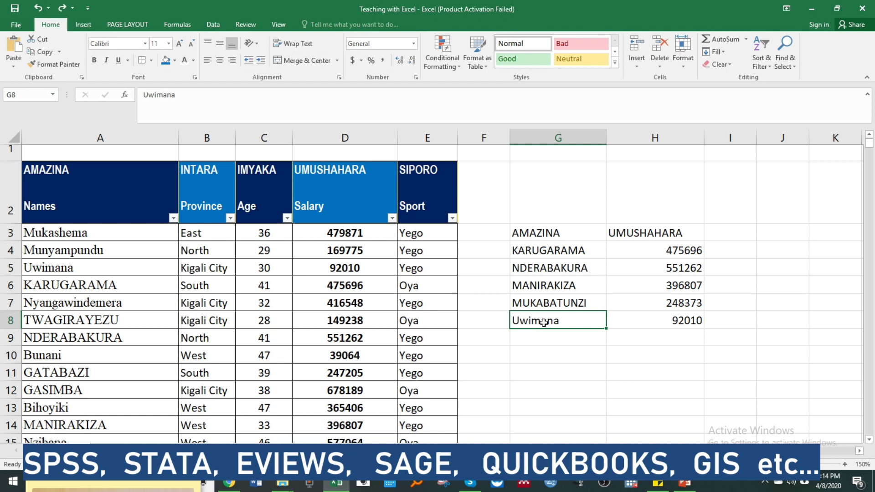
pyautogui.click(664, 322)
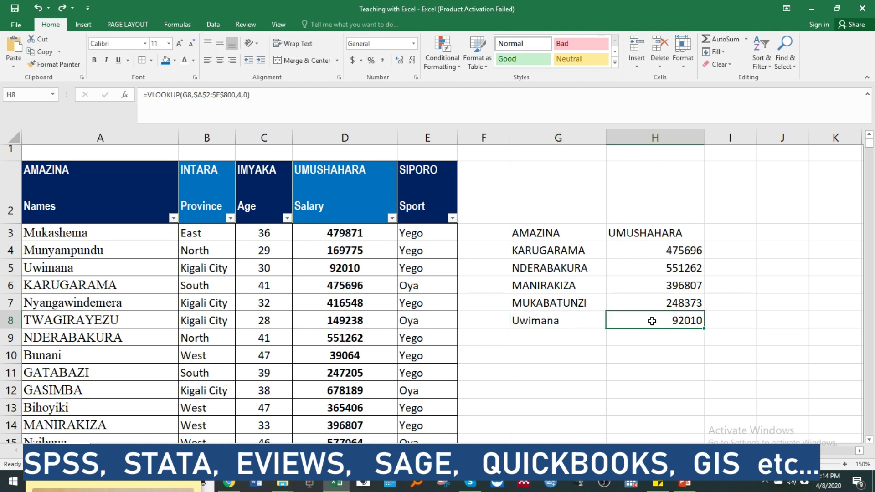
pyautogui.doubleClick(650, 322)
pyautogui.press('Return')
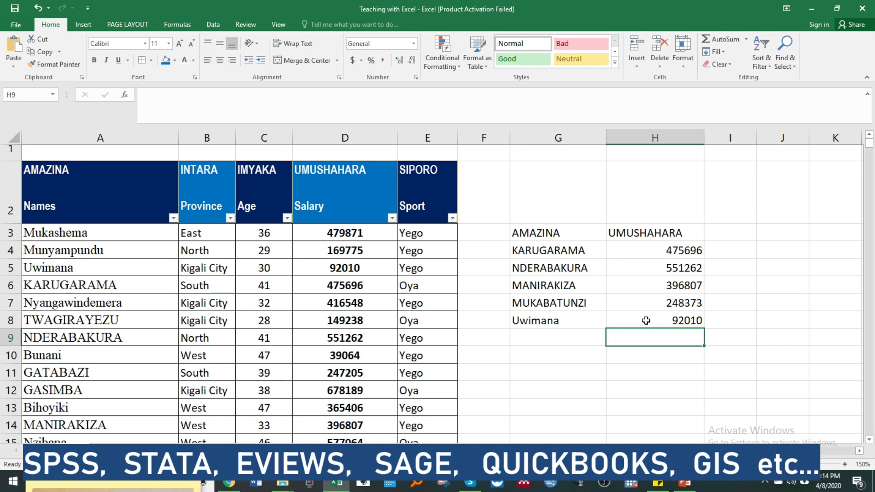
pyautogui.click(635, 251)
# Wrap the H4 VLOOKUP in IFERROR returning "Ntawurimo sha" and fill it down to H8.
pyautogui.doubleClick(649, 250)
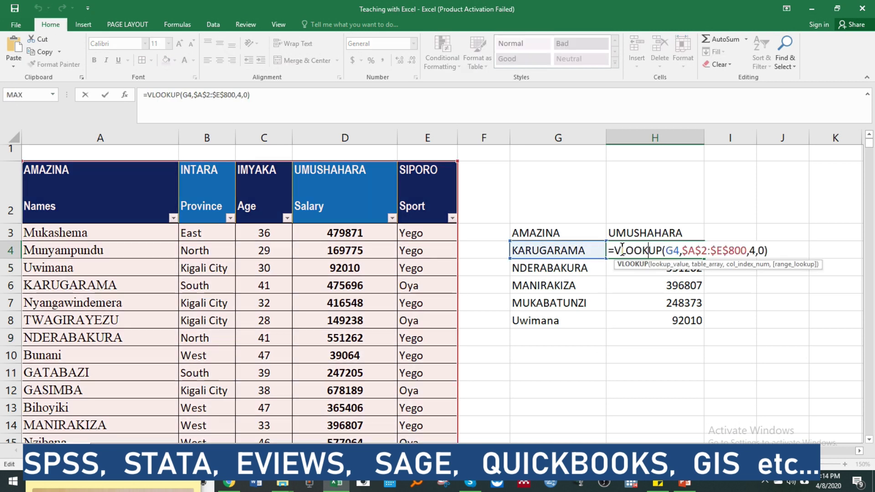
pyautogui.click(614, 251)
pyautogui.write('i')
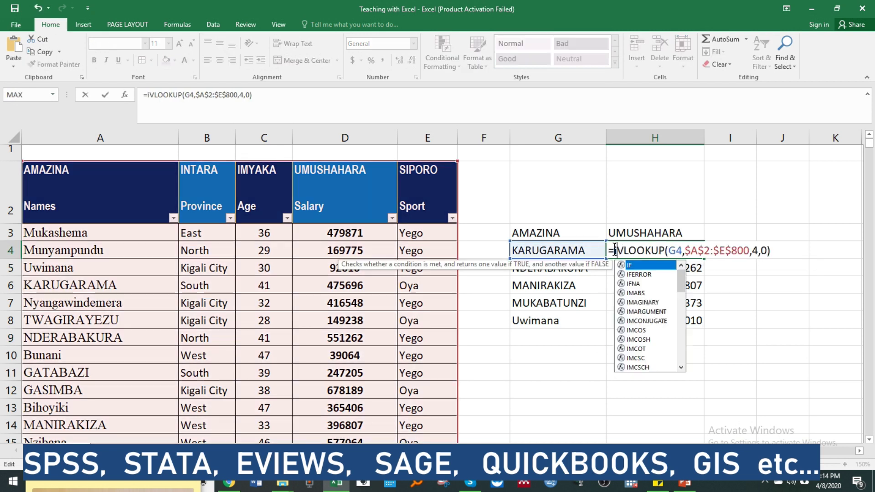
pyautogui.write('f')
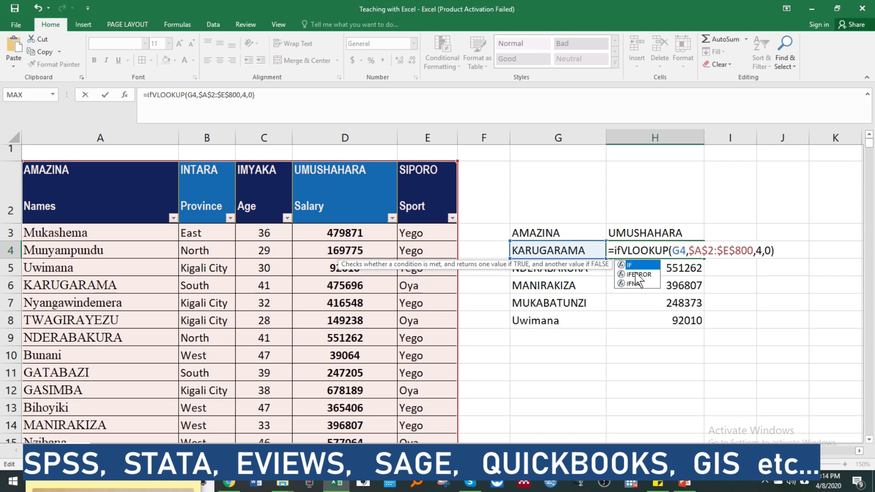
pyautogui.click(642, 276)
pyautogui.doubleClick(640, 274)
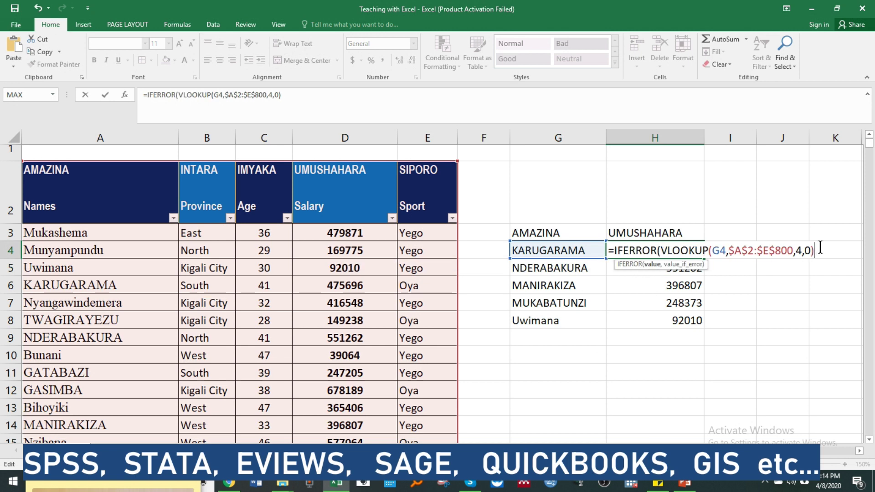
pyautogui.write(',"')
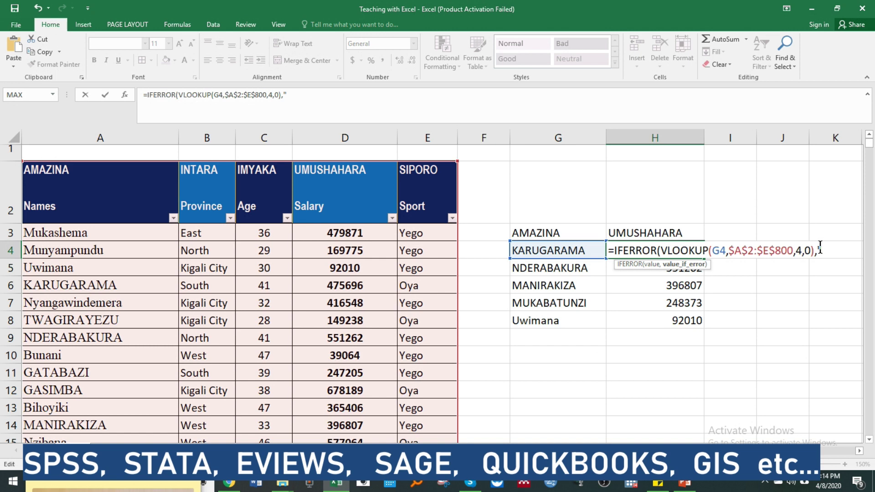
pyautogui.write('Ntawu')
pyautogui.write('rimo sha')
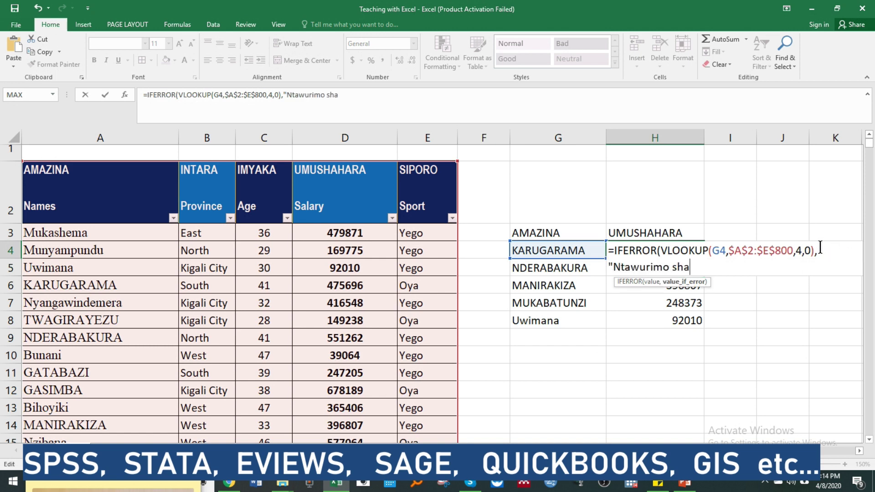
pyautogui.write('")')
pyautogui.press('Return')
pyautogui.click(699, 254)
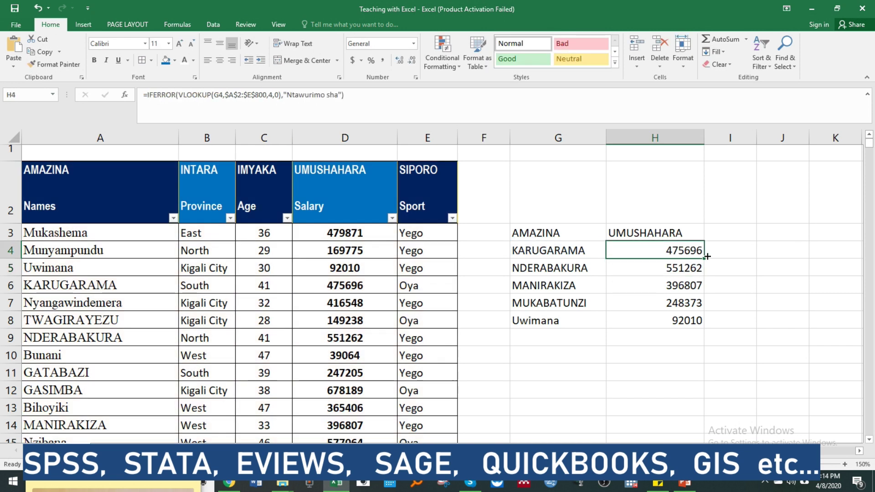
pyautogui.moveTo(704, 266); pyautogui.dragTo(704, 328)
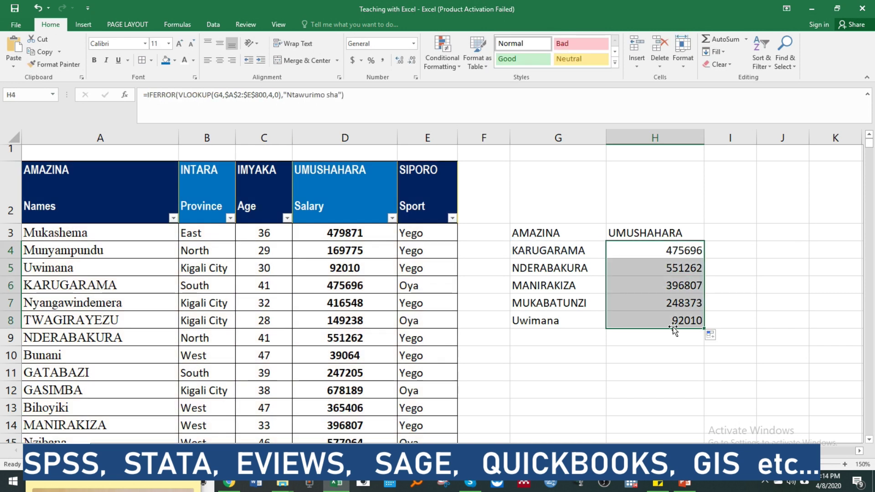
# Enter Theo in G8 to test the not-found message.
pyautogui.click(579, 327)
pyautogui.write('Theo')
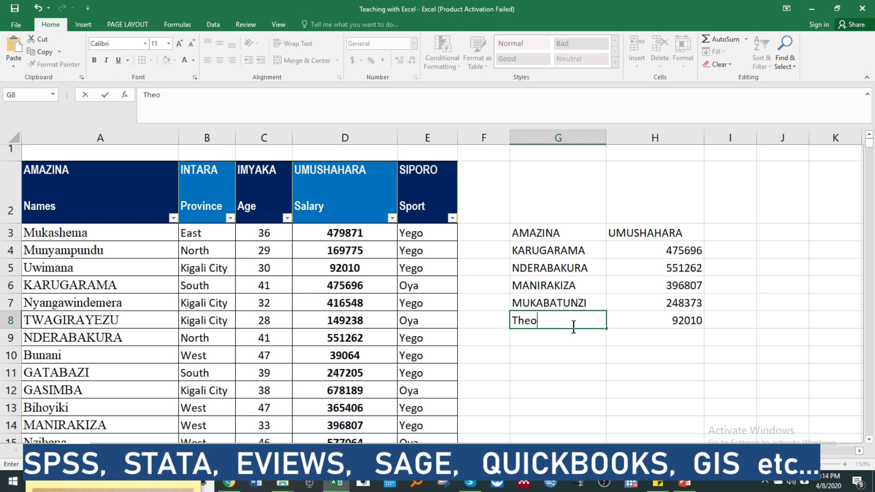
pyautogui.press('Return')
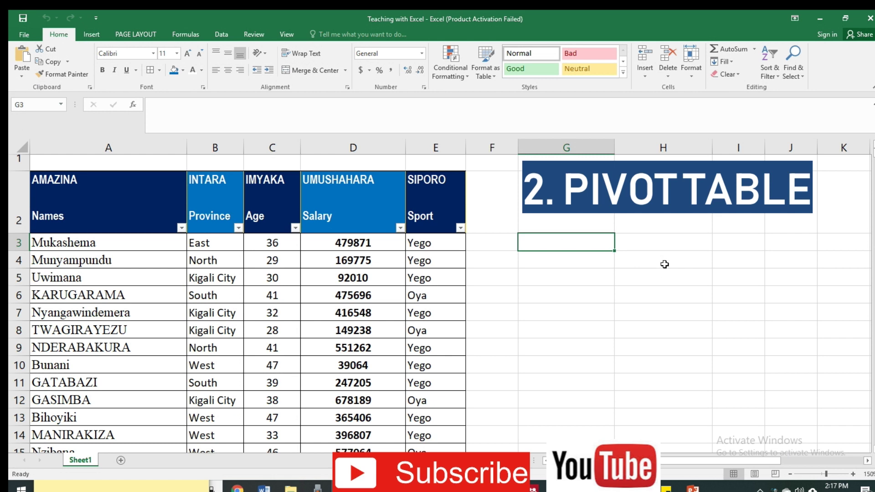
pyautogui.click(637, 253)
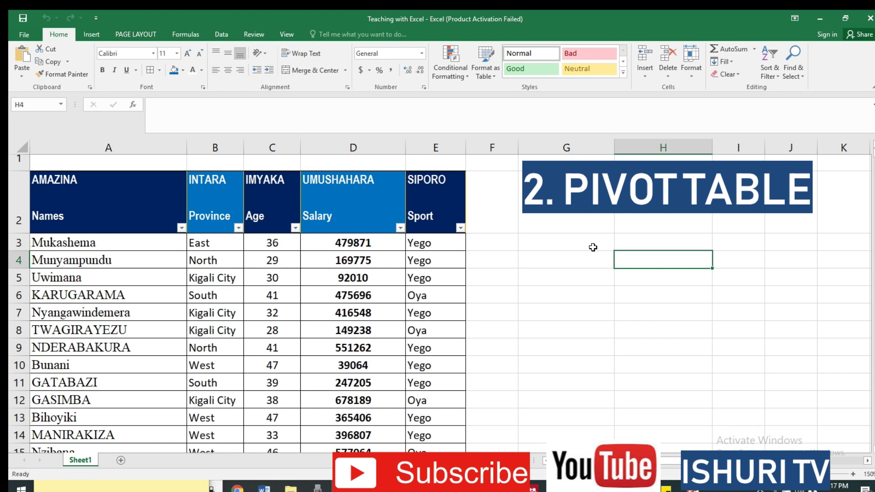
pyautogui.moveTo(168, 200); pyautogui.dragTo(476, 223)
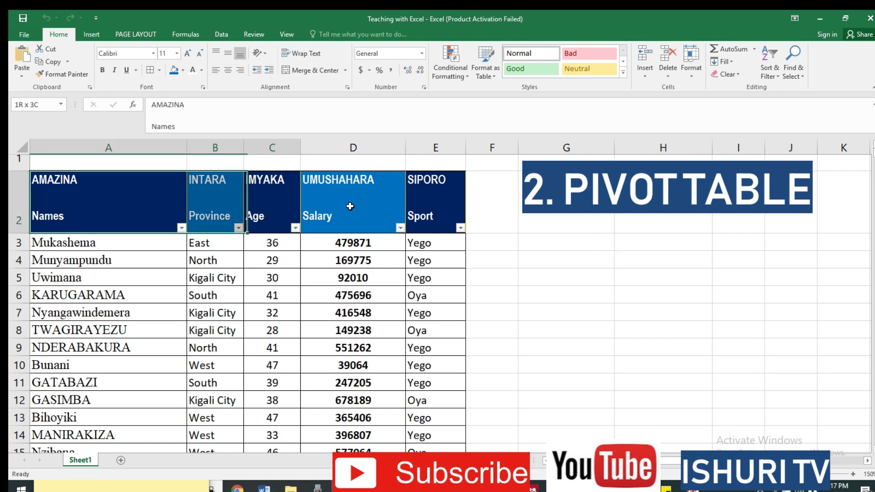
pyautogui.click(407, 313)
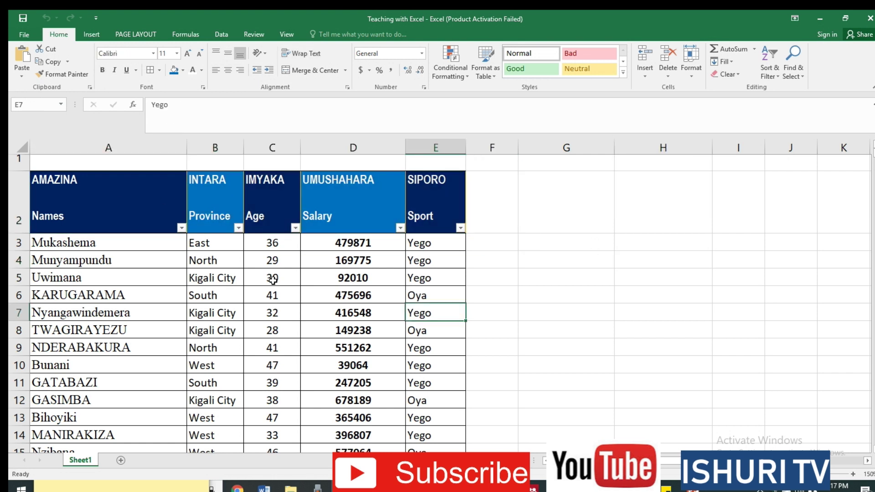
pyautogui.moveTo(92, 202); pyautogui.dragTo(415, 215)
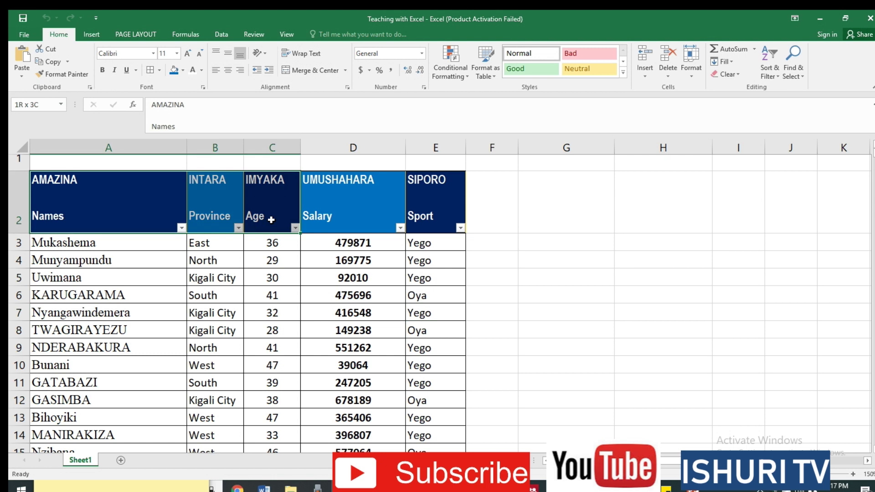
# Insert the recommended PivotTable counting AMAZINANames by INTARAProvince on a new sheet.
pyautogui.click(91, 35)
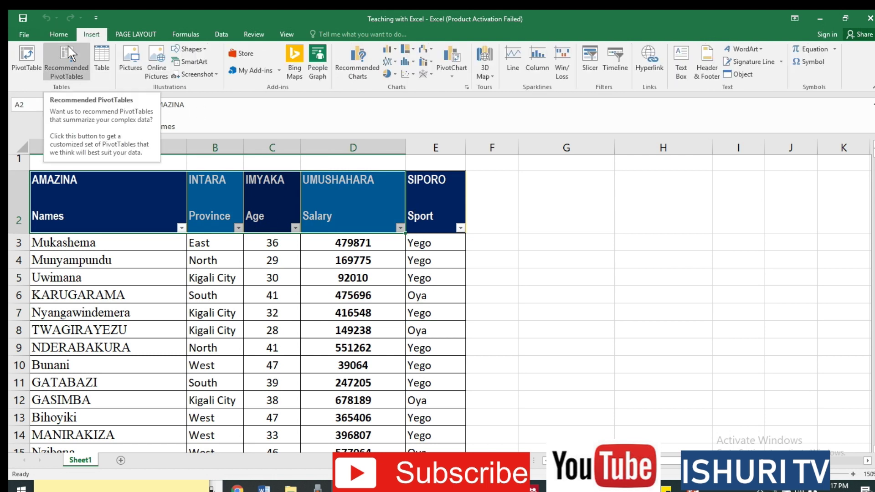
pyautogui.click(69, 57)
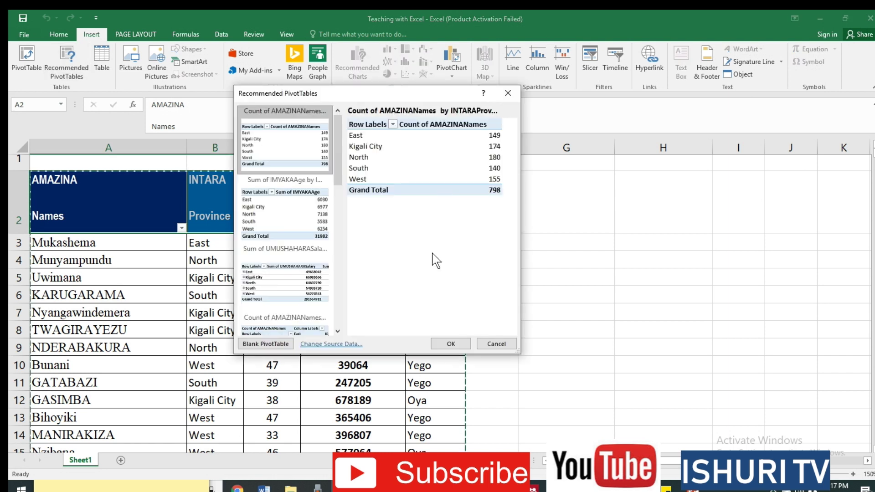
pyautogui.click(457, 345)
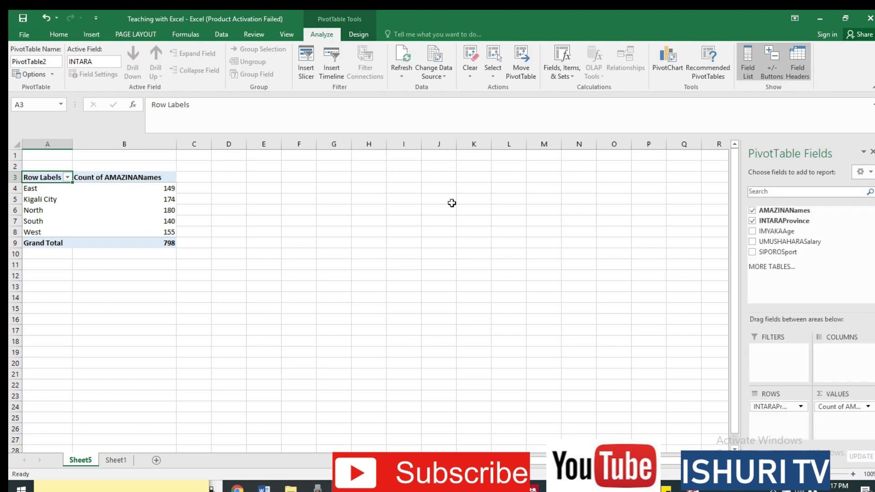
# Uncheck INTARAProvince and AMAZINANames, leaving a blank pivot with its field list shown.
pyautogui.click(752, 220)
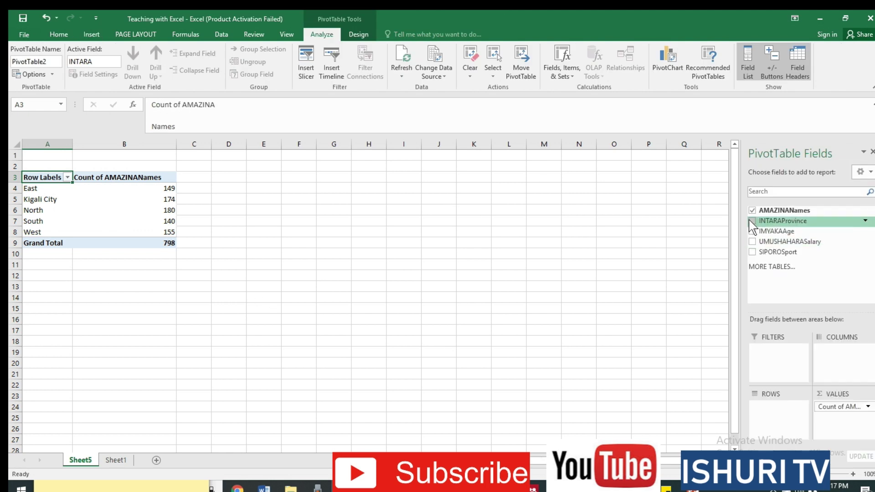
pyautogui.click(752, 211)
pyautogui.click(476, 265)
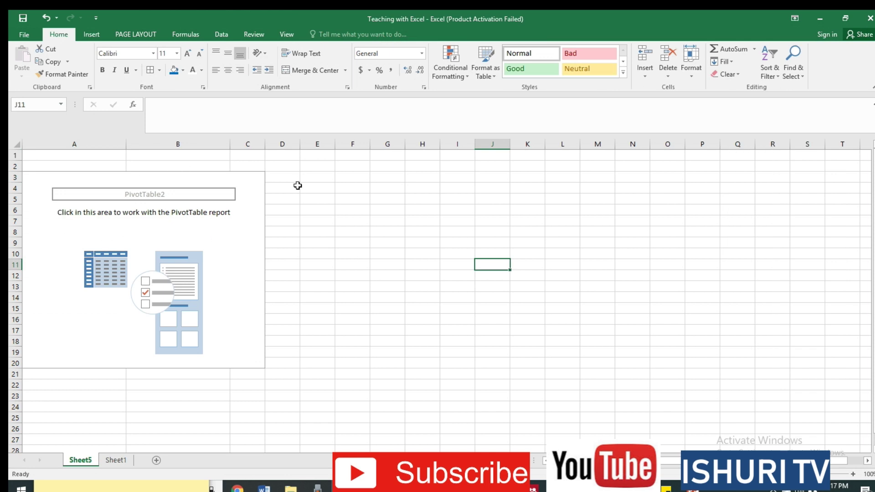
pyautogui.click(244, 229)
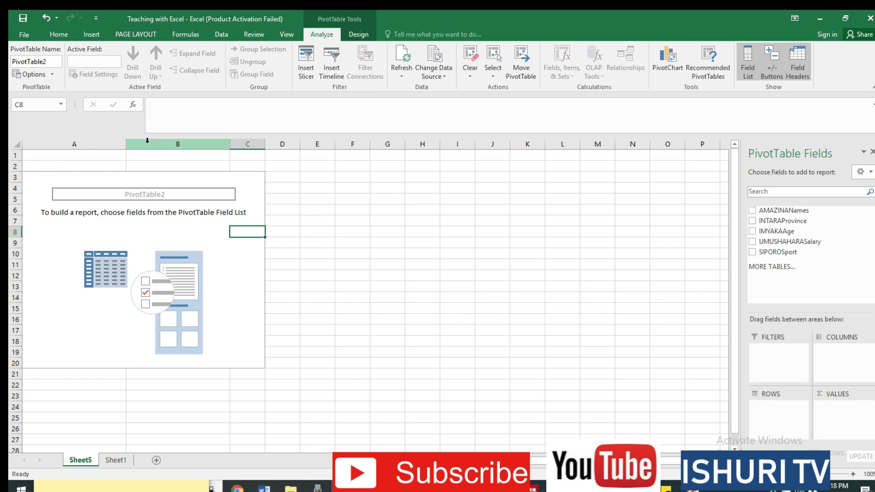
# Put INTARAProvince in Rows and UMUSHAHARASalary in Values, giving a 291554781 grand total.
pyautogui.click(178, 144)
pyautogui.click(247, 144)
pyautogui.click(343, 156)
pyautogui.click(416, 141)
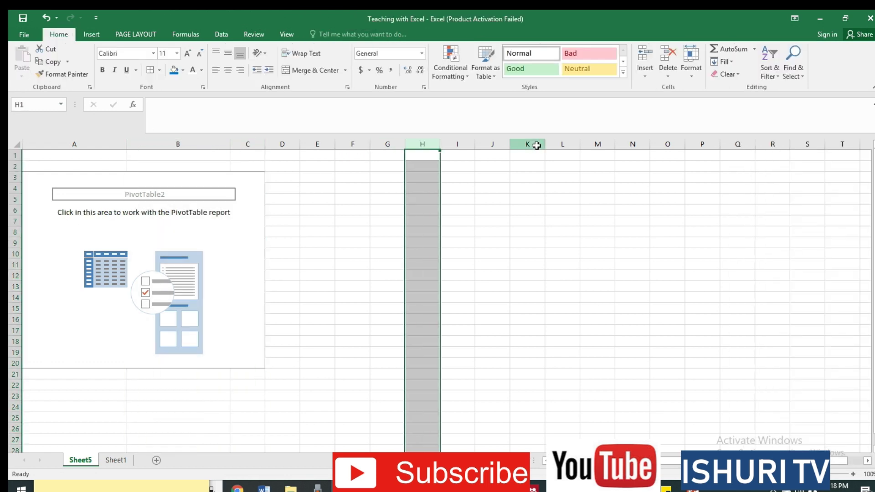
pyautogui.click(528, 144)
pyautogui.click(174, 221)
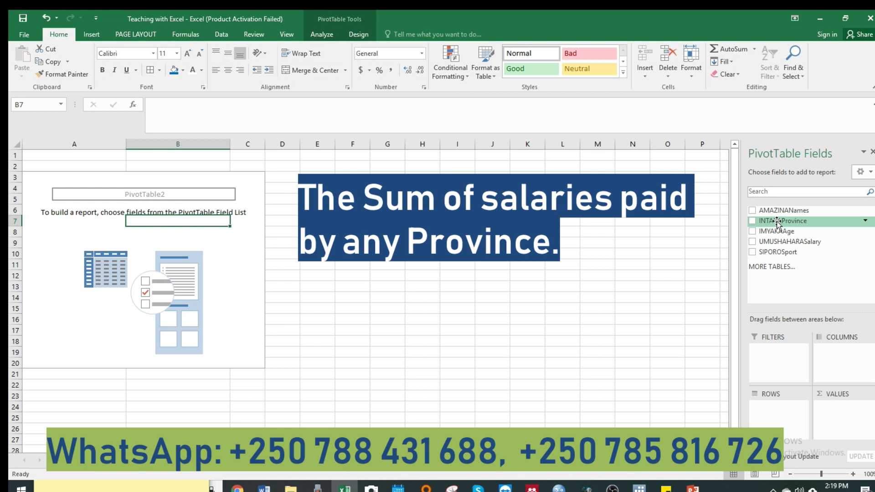
pyautogui.moveTo(777, 222); pyautogui.dragTo(766, 416)
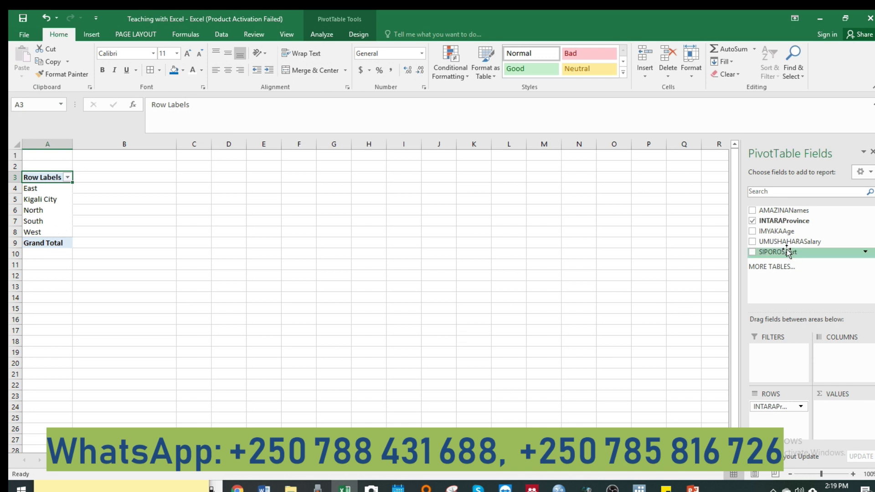
pyautogui.moveTo(789, 241)
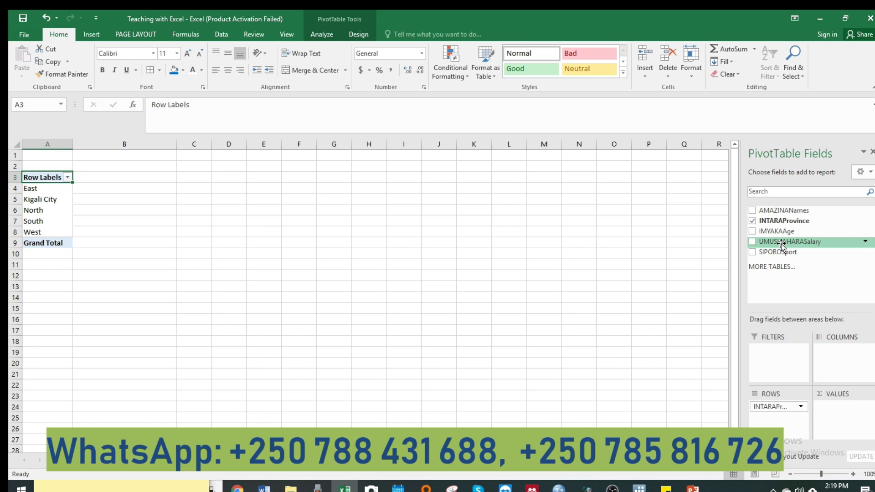
pyautogui.moveTo(781, 245); pyautogui.dragTo(841, 412)
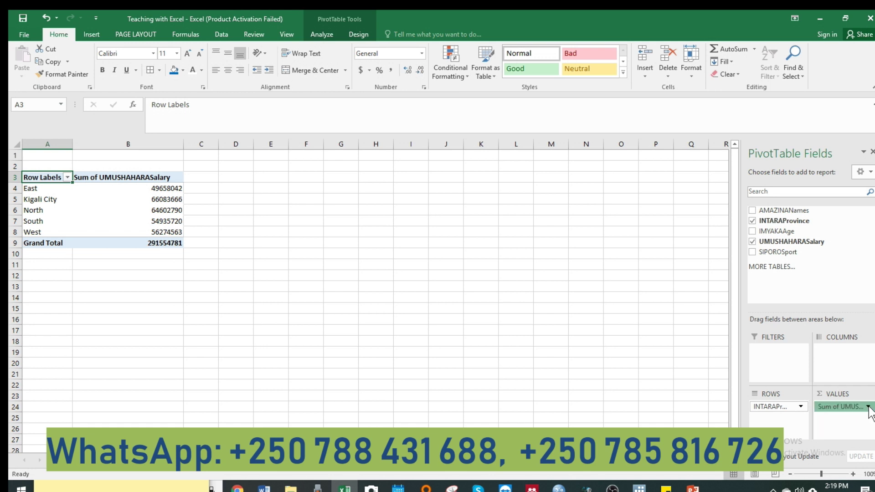
# Rename the salary value field to 'Sum of UMUSHAHARA' in Value Field Settings.
pyautogui.click(841, 407)
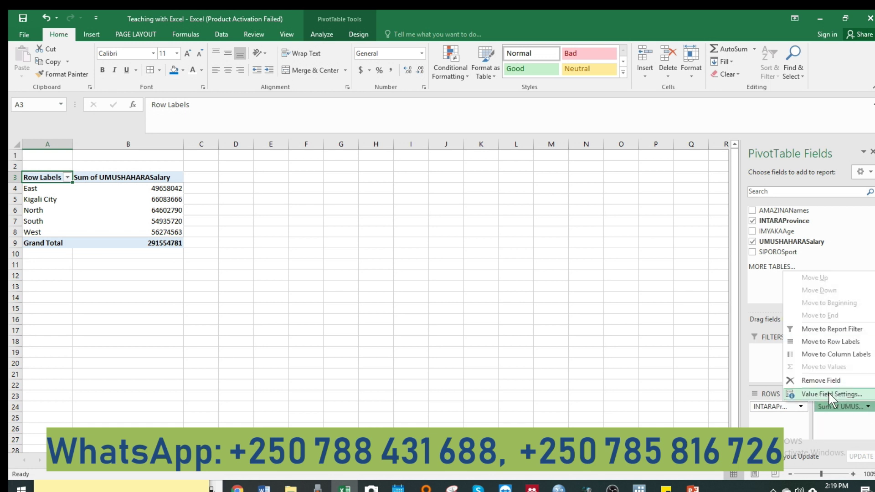
pyautogui.click(831, 395)
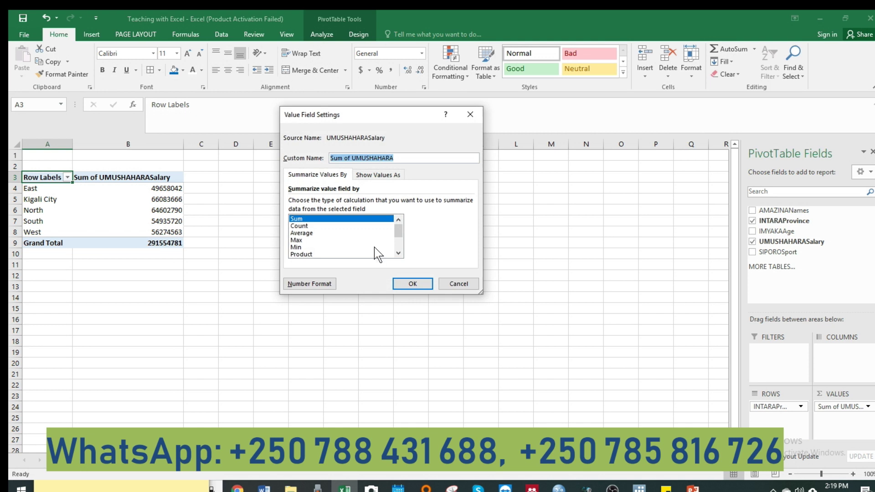
pyautogui.click(412, 283)
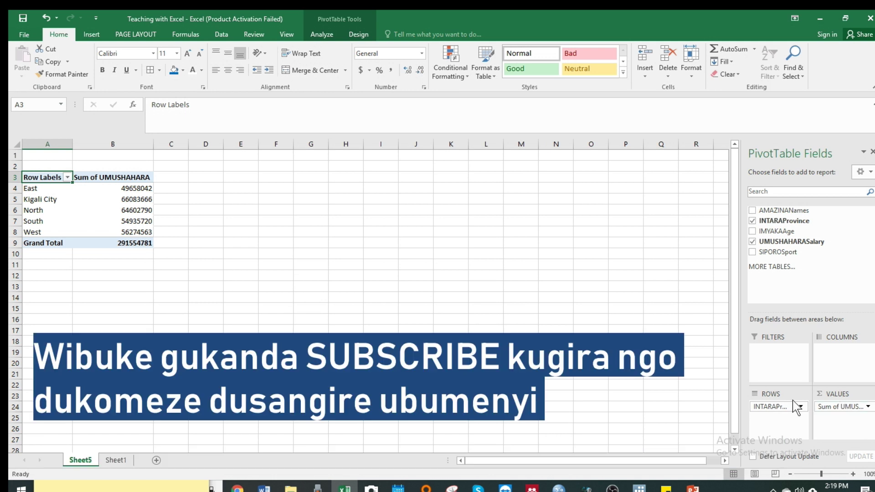
# Check the province salary totals, selecting them to see their combined sum.
pyautogui.click(32, 199)
pyautogui.moveTo(72, 199); pyautogui.dragTo(110, 196)
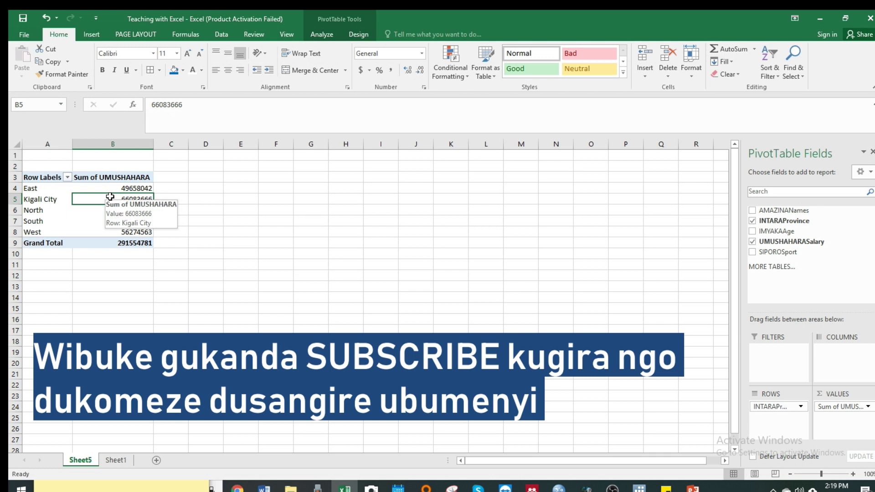
pyautogui.click(60, 187)
pyautogui.click(129, 190)
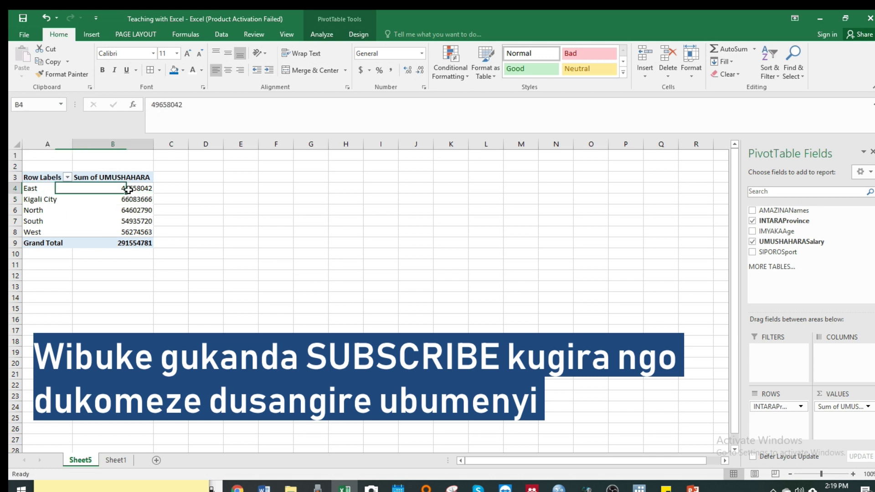
pyautogui.click(106, 200)
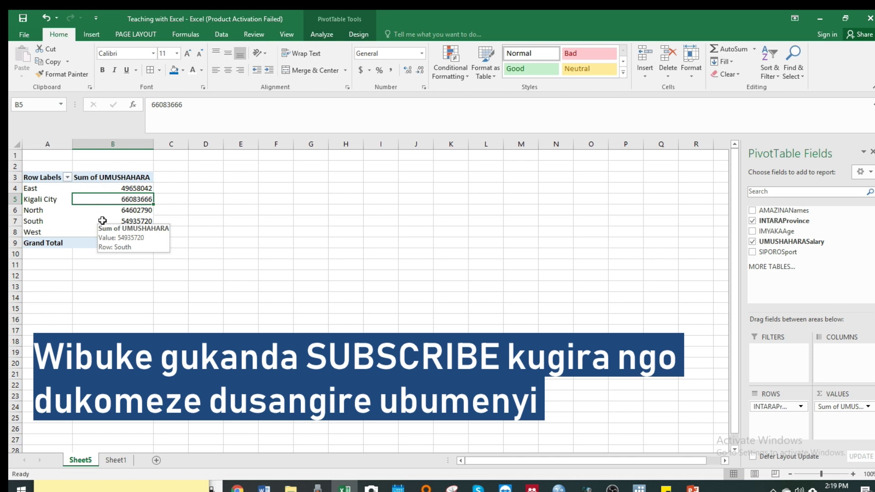
pyautogui.moveTo(117, 187); pyautogui.dragTo(118, 231)
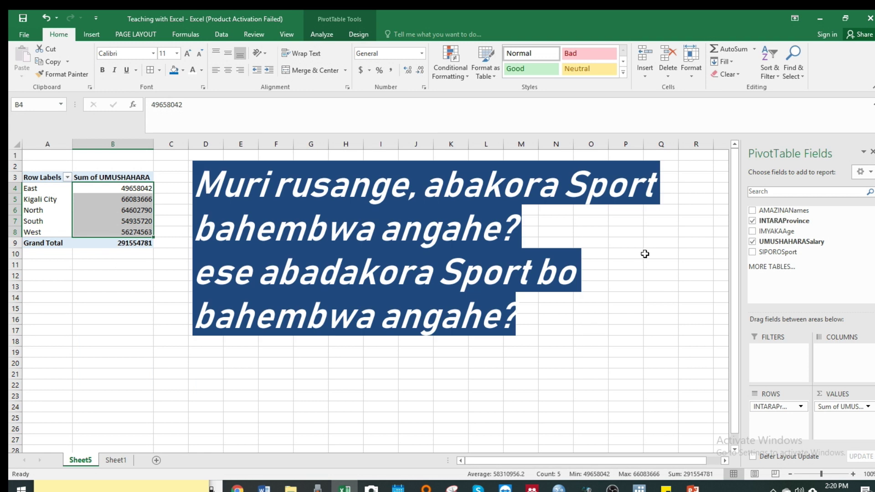
pyautogui.moveTo(784, 220)
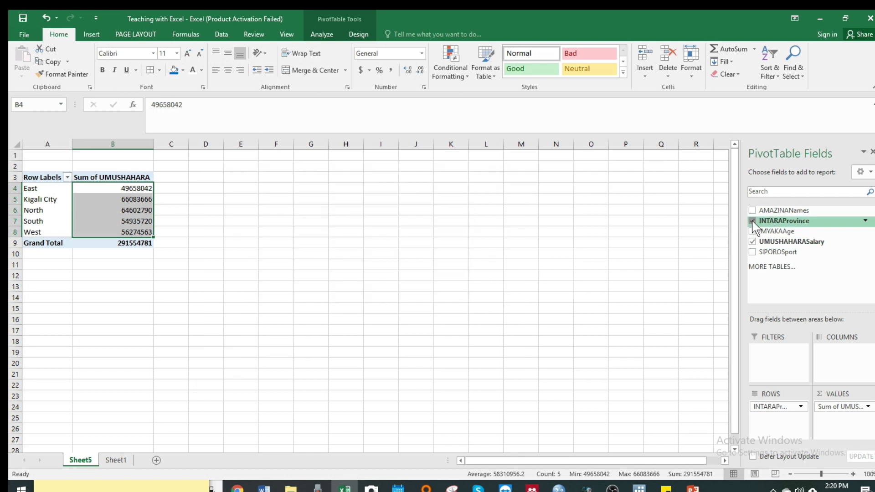
# Swap INTARAProvince for SIPOROSport in Rows, giving Oya 135106593 and Yego 156448188.
pyautogui.click(752, 220)
pyautogui.moveTo(775, 251)
pyautogui.mouseDown()
pyautogui.moveTo(776, 400)
pyautogui.moveTo(840, 365)
pyautogui.moveTo(777, 407)
pyautogui.mouseUp()
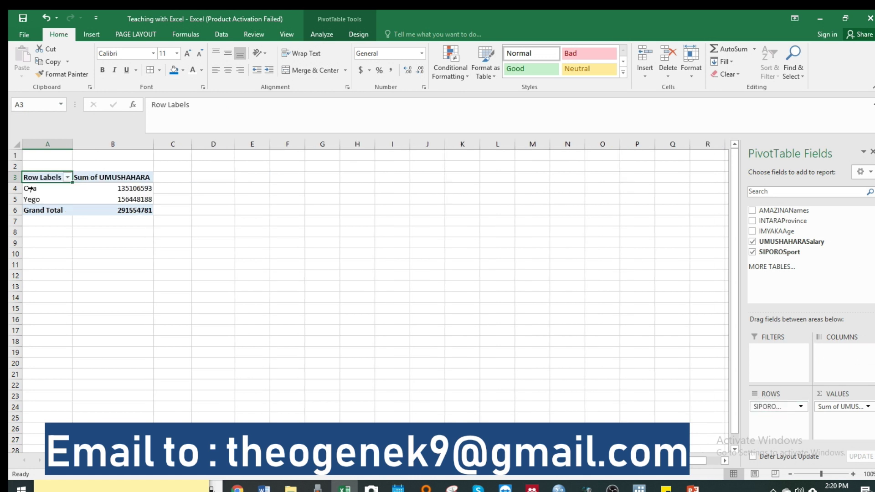
pyautogui.moveTo(29, 188); pyautogui.dragTo(110, 191)
pyautogui.click(116, 188)
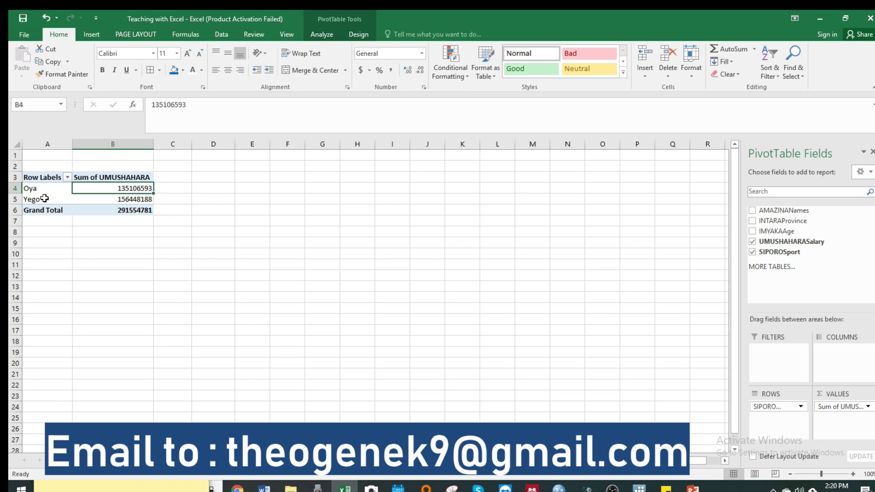
pyautogui.click(30, 200)
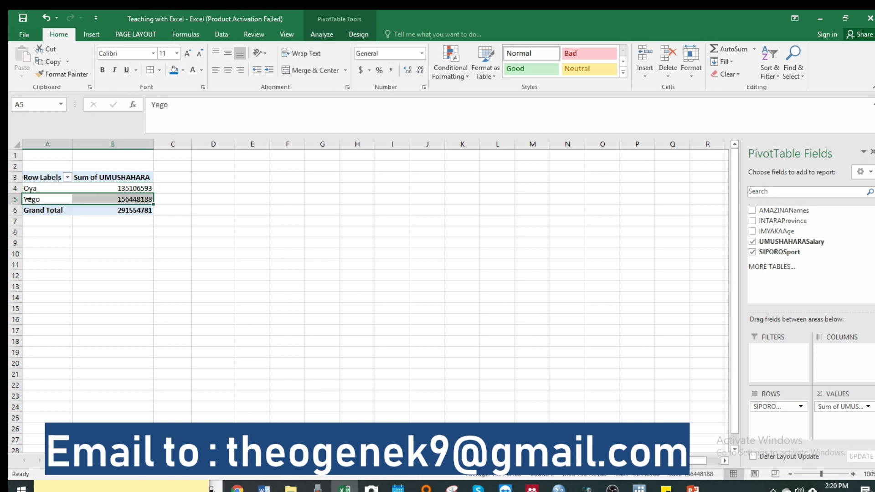
pyautogui.click(114, 201)
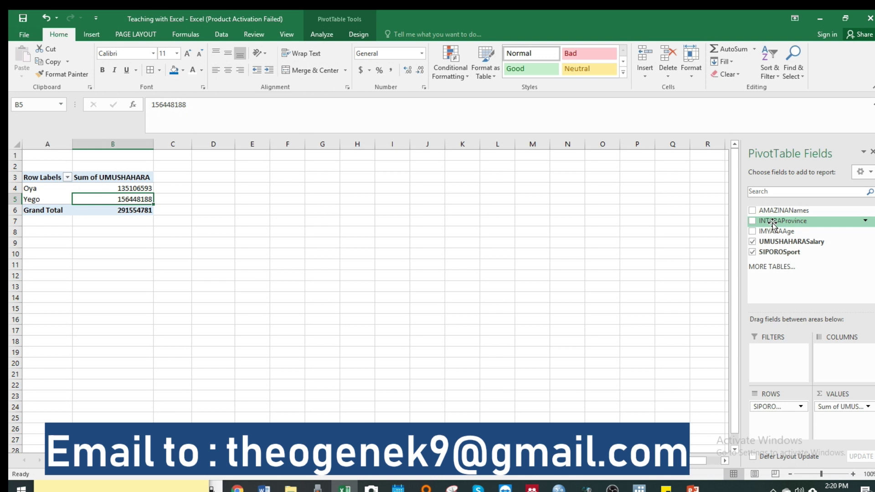
# Add INTARAProvince to Columns and check sport-by-province totals such as Oya East 20783228.
pyautogui.moveTo(773, 224); pyautogui.dragTo(846, 366)
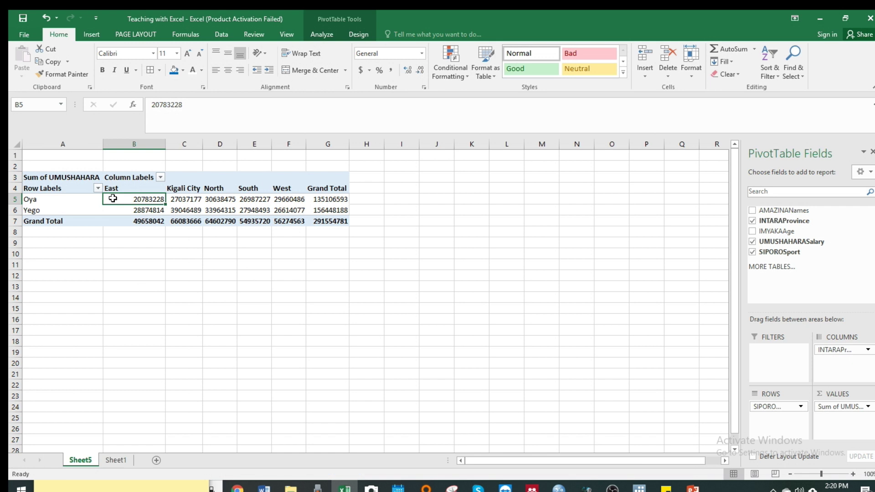
pyautogui.click(112, 189)
pyautogui.click(128, 221)
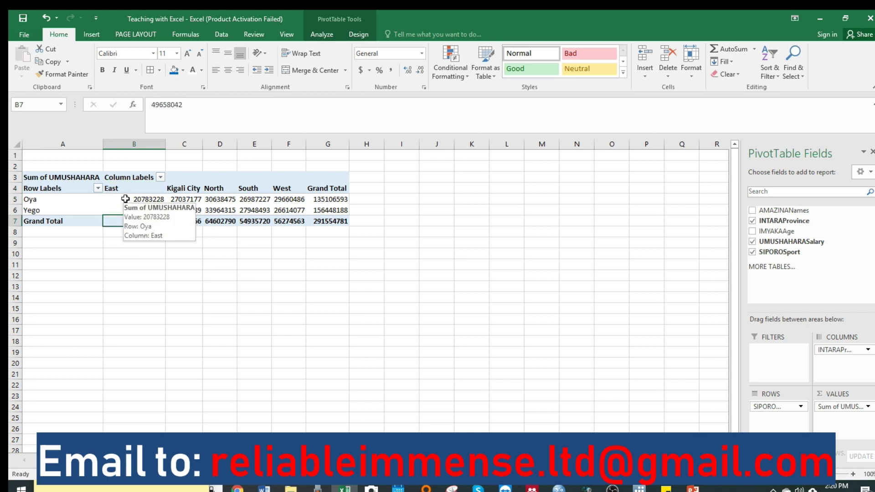
pyautogui.click(129, 201)
pyautogui.click(113, 215)
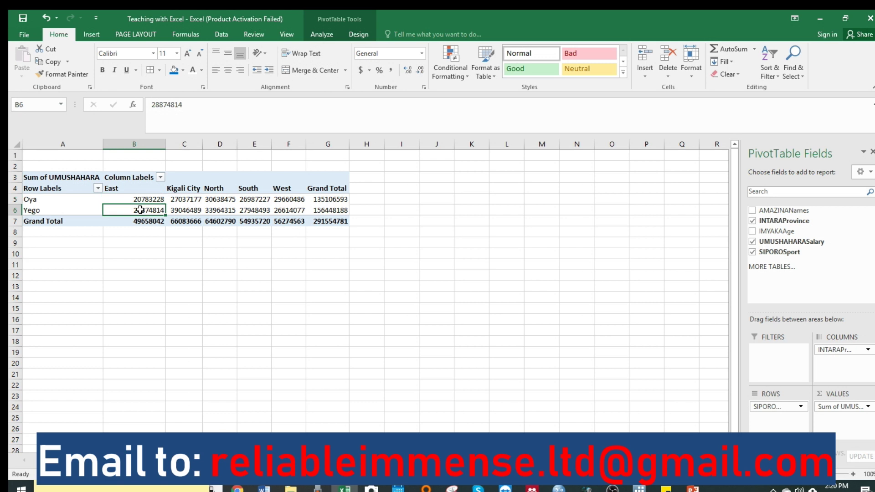
pyautogui.click(185, 200)
pyautogui.click(184, 210)
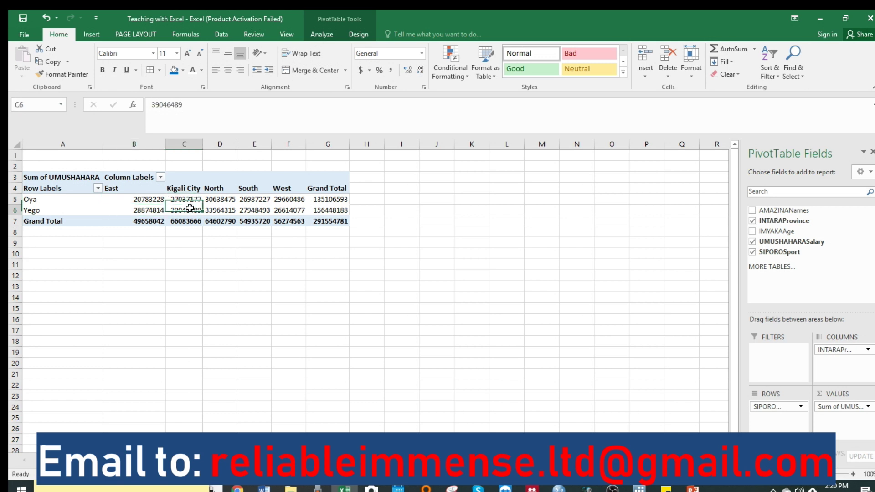
pyautogui.click(179, 199)
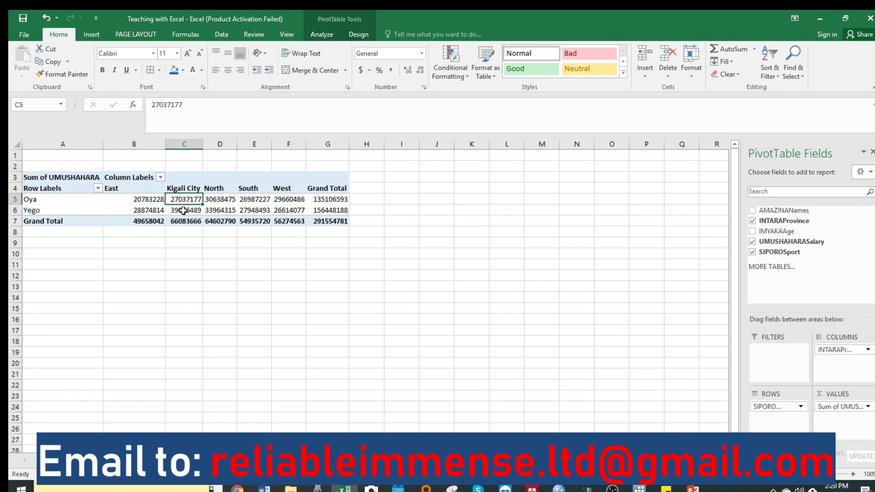
pyautogui.click(183, 211)
pyautogui.click(175, 200)
pyautogui.click(175, 222)
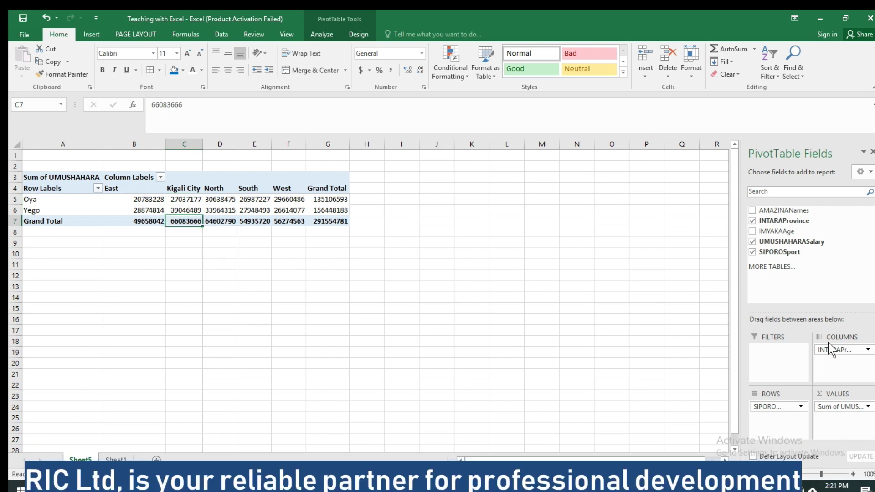
# Move INTARAProvince under SIPOROSport in Rows and review totals like Oya North 30638475.
pyautogui.moveTo(831, 350); pyautogui.dragTo(792, 419)
pyautogui.click(793, 419)
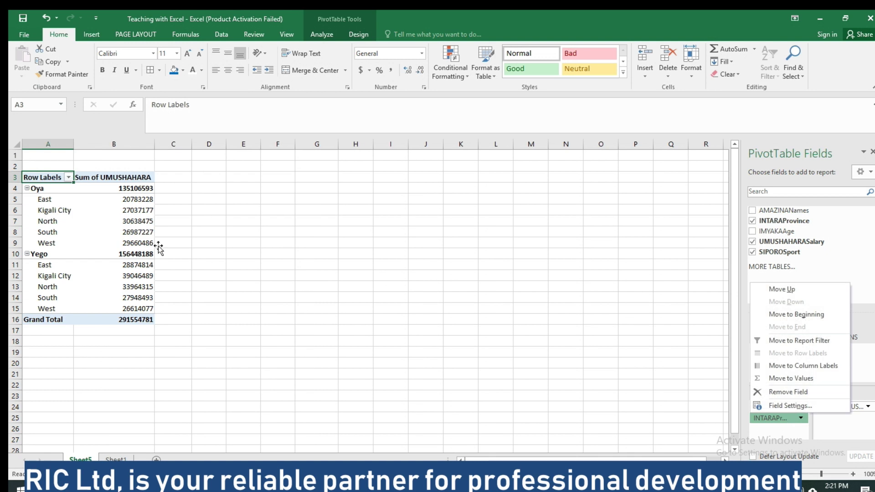
pyautogui.click(97, 178)
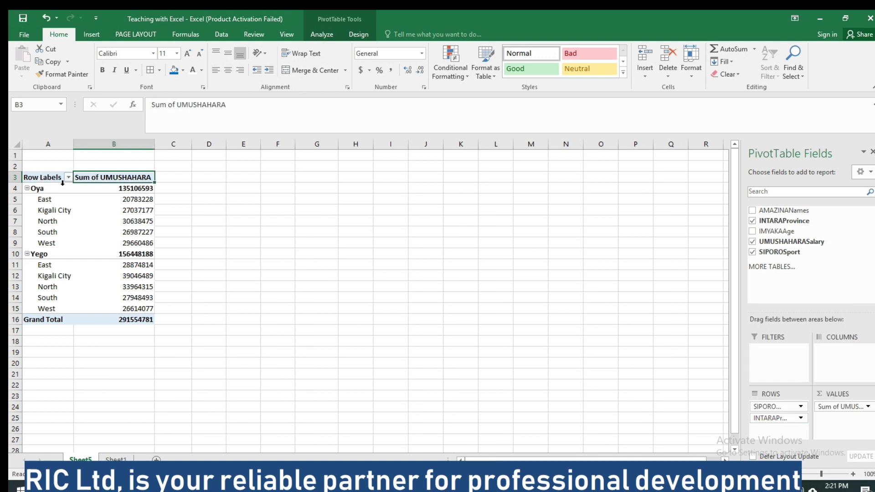
pyautogui.click(33, 189)
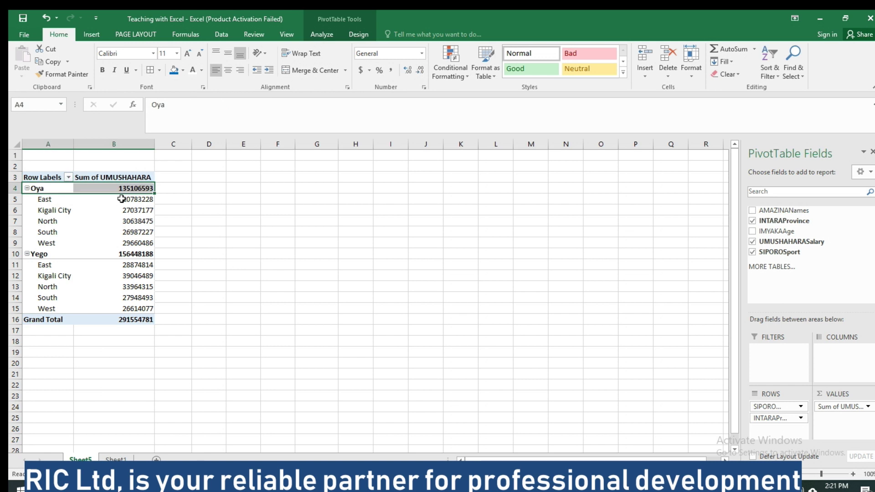
pyautogui.moveTo(121, 200); pyautogui.dragTo(128, 243)
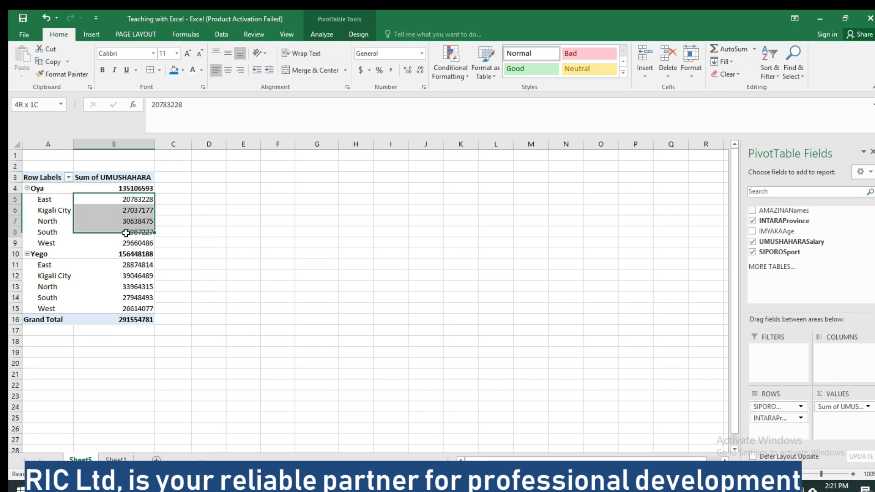
pyautogui.click(41, 253)
pyautogui.moveTo(42, 253)
pyautogui.mouseDown()
pyautogui.moveTo(142, 253)
pyautogui.moveTo(135, 287)
pyautogui.mouseUp()
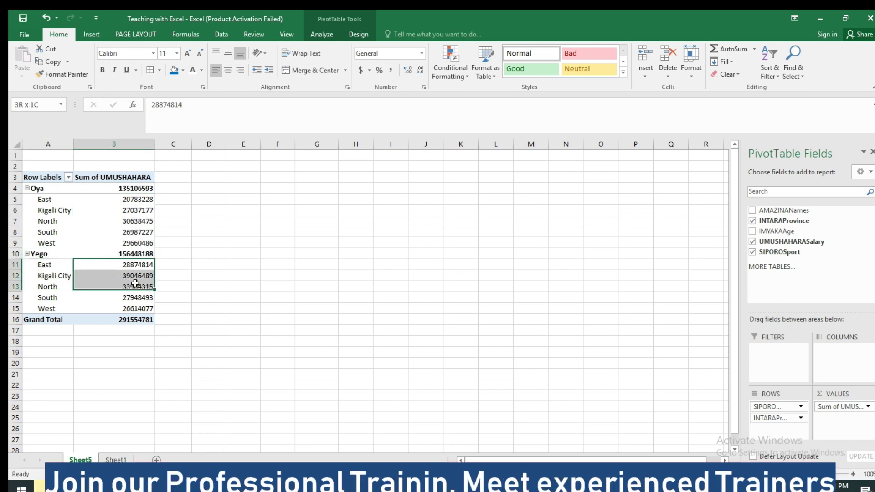
pyautogui.click(100, 324)
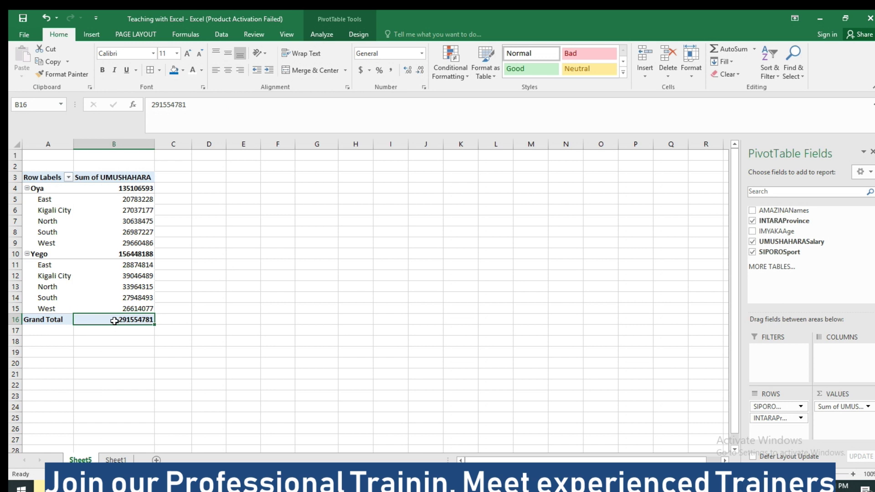